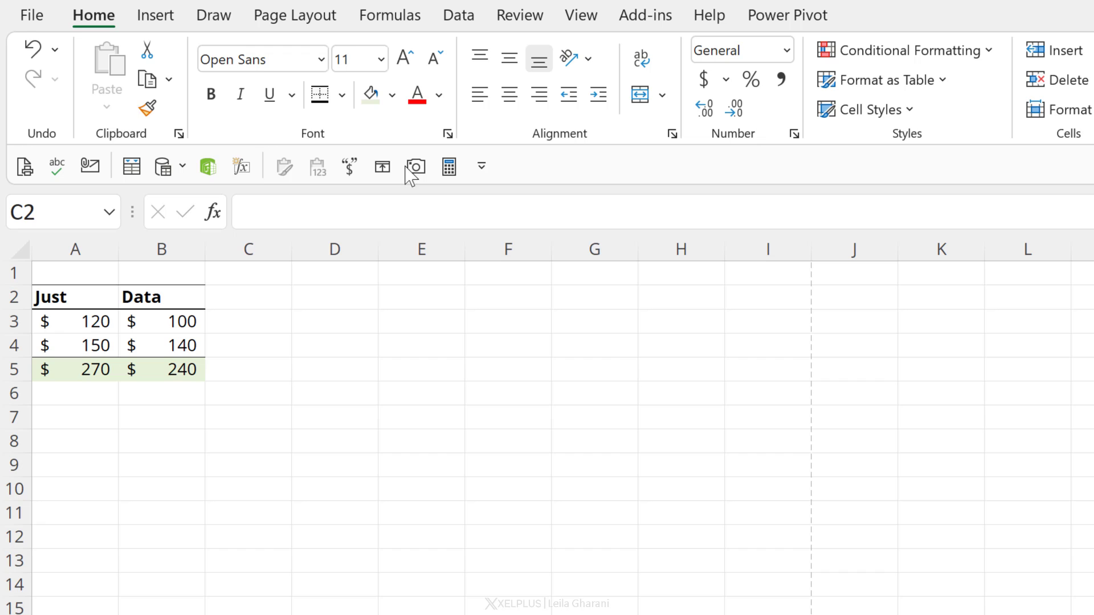
Step: Turn on text labels for the Quick Access Toolbar commands, then switch them back off
{"action": "left_click", "coordinate": [482, 167]}
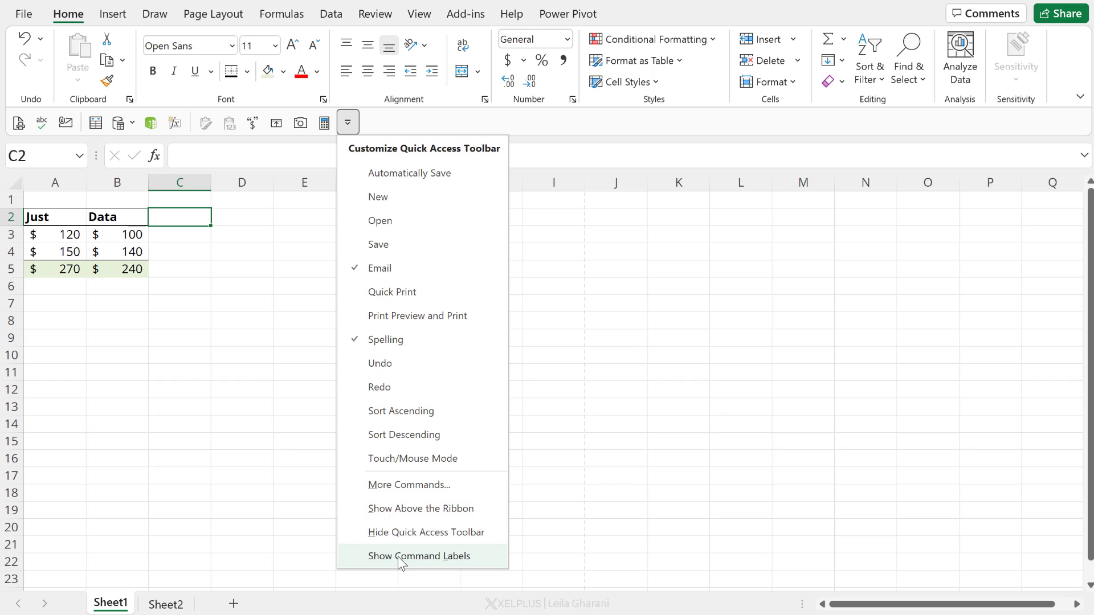
{"action": "left_click", "coordinate": [401, 557]}
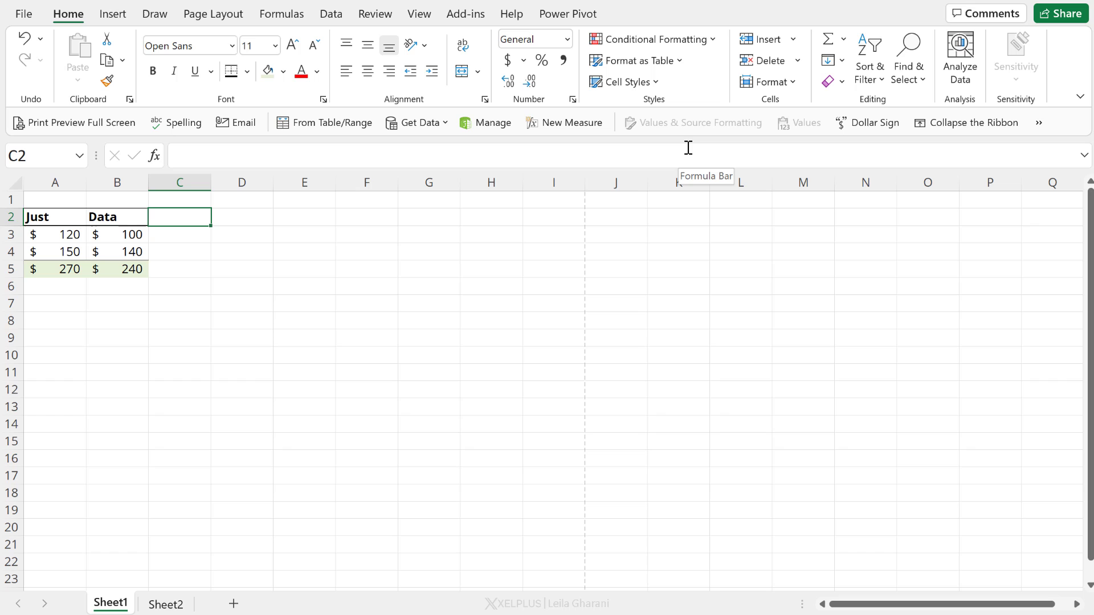
{"action": "left_click", "coordinate": [1039, 122]}
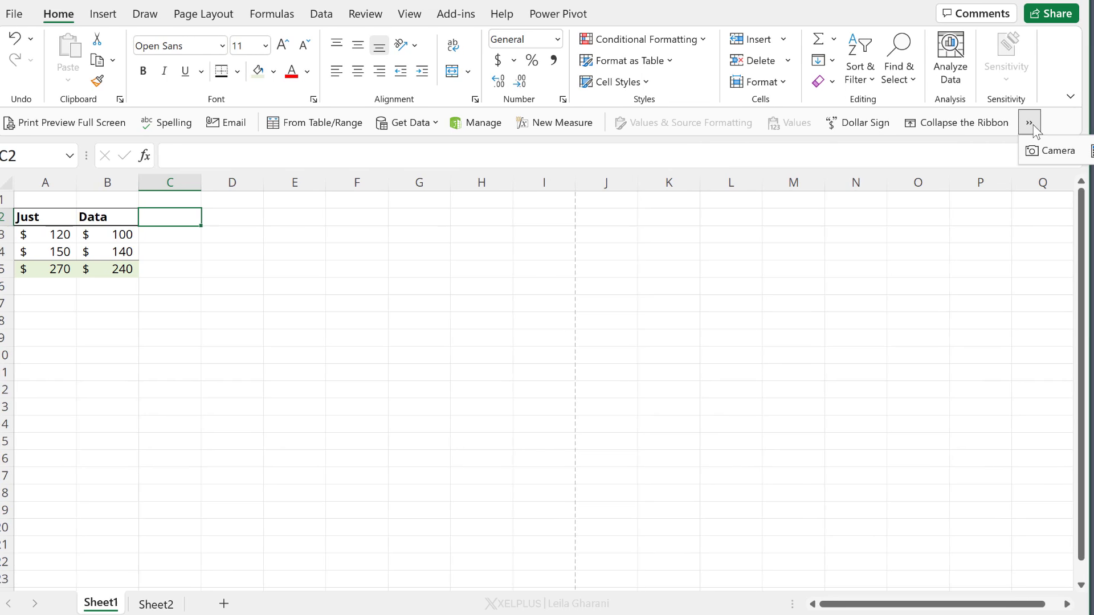
{"action": "left_click", "coordinate": [987, 150]}
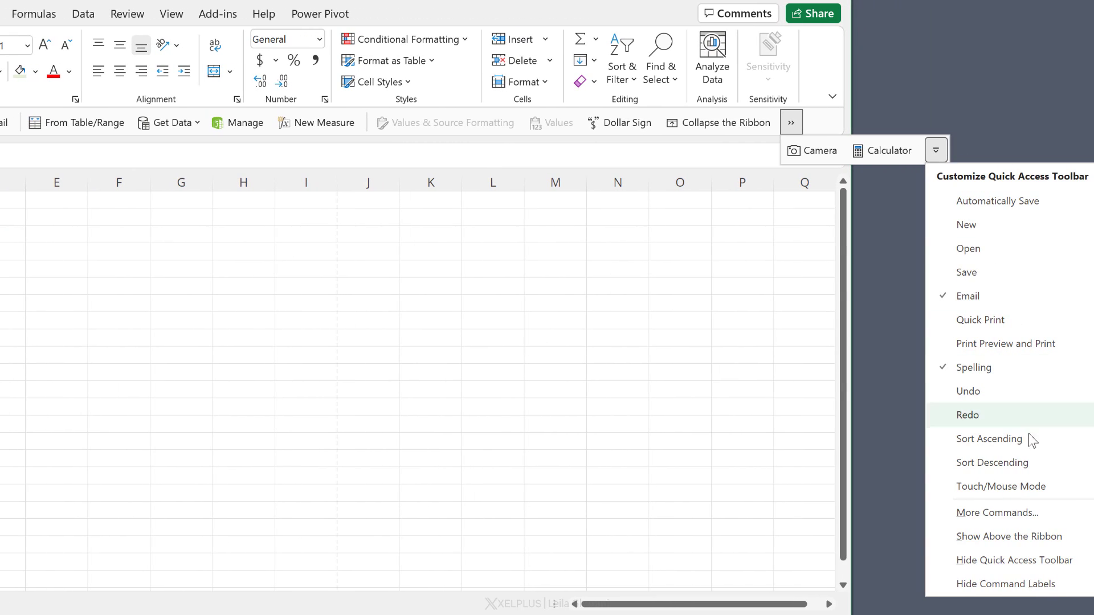
{"action": "left_click", "coordinate": [1005, 584]}
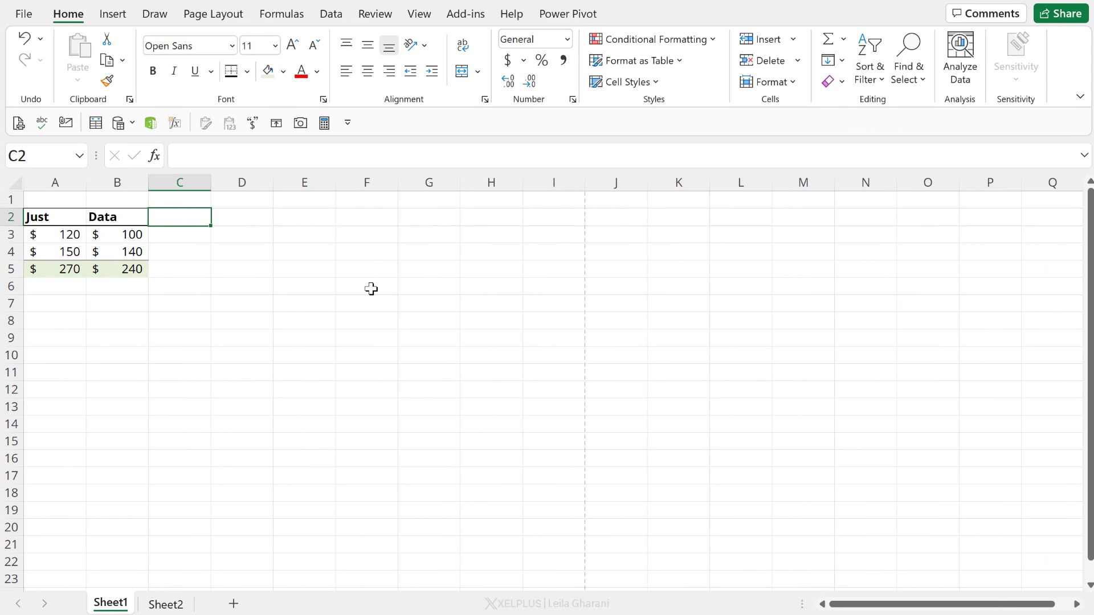
Step: Hide the Quick Access Toolbar, restore it from the ribbon's right-click menu, and reopen its customize list
{"action": "left_click", "coordinate": [347, 126]}
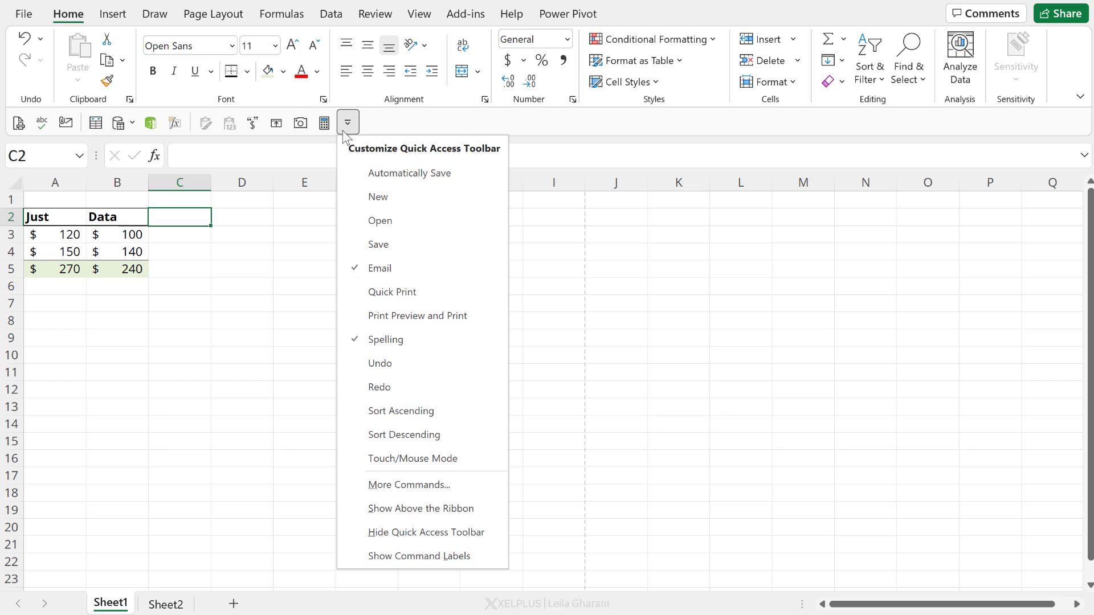
{"action": "left_click", "coordinate": [420, 535]}
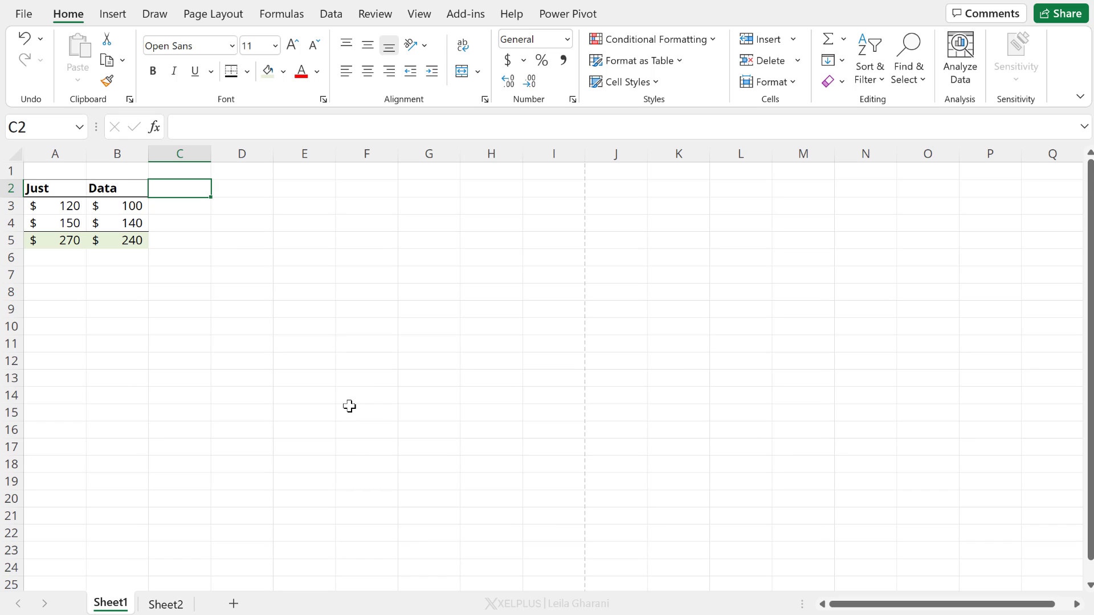
{"action": "right_click", "coordinate": [188, 101]}
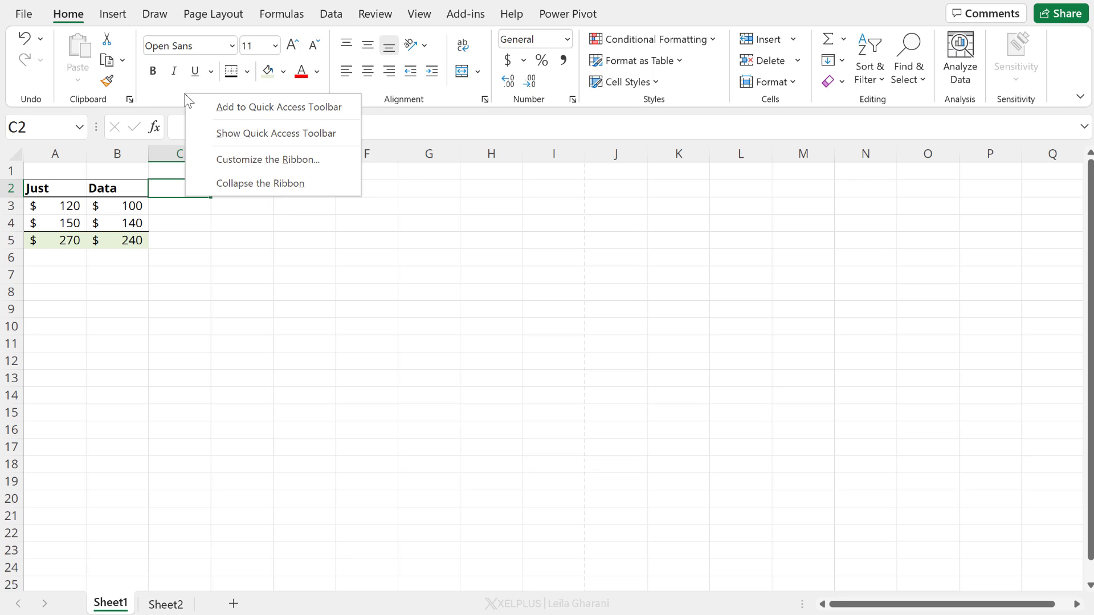
{"action": "left_click", "coordinate": [225, 132]}
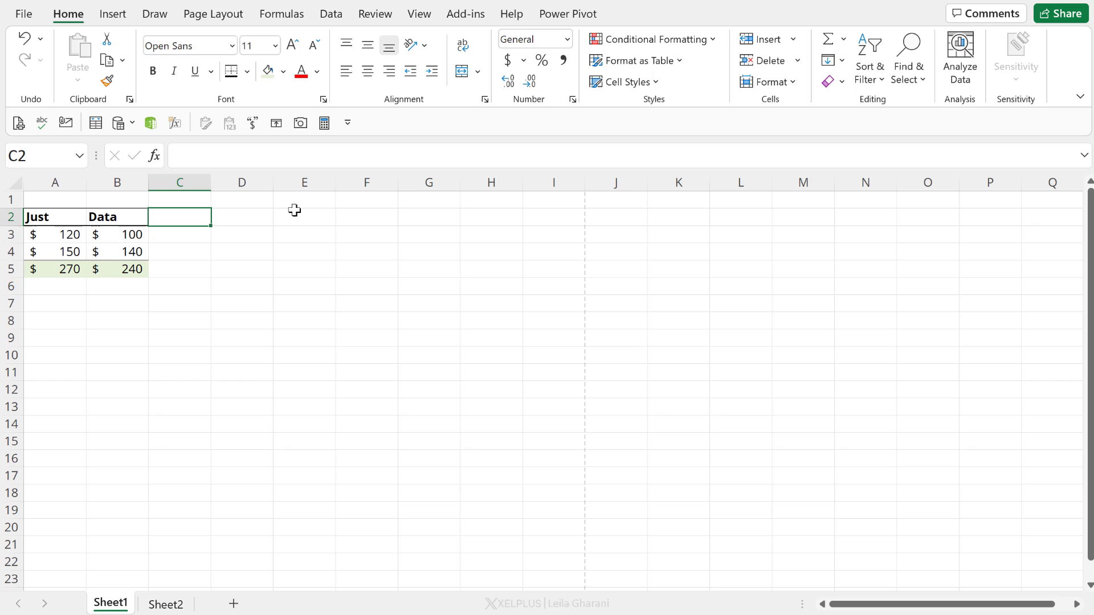
{"action": "left_click", "coordinate": [347, 123]}
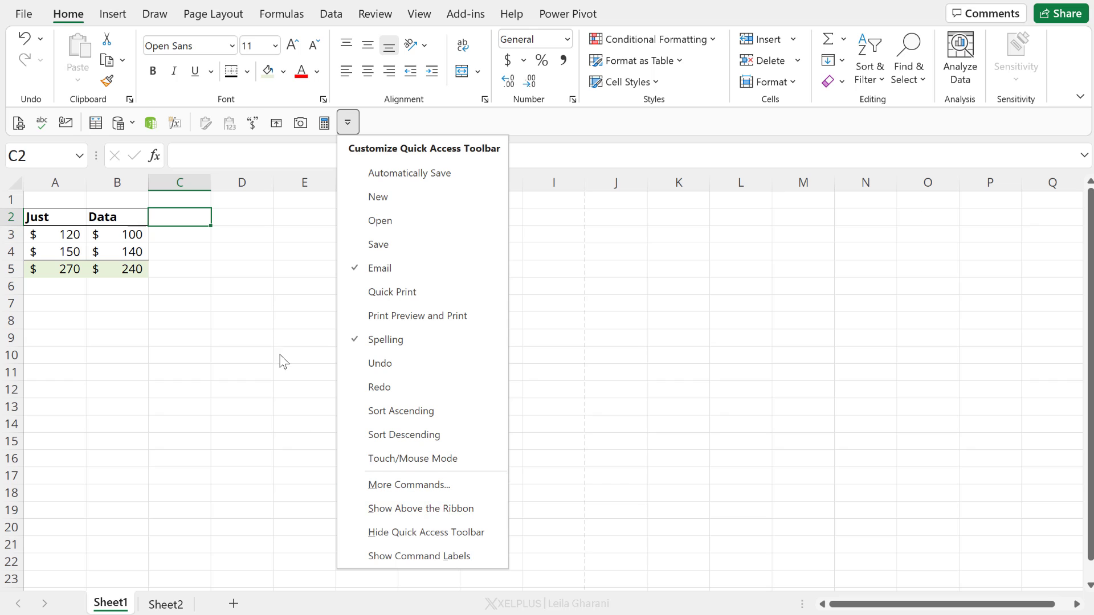
Step: Add the View tab's Gridlines checkbox to the Quick Access Toolbar
{"action": "left_click", "coordinate": [266, 305]}
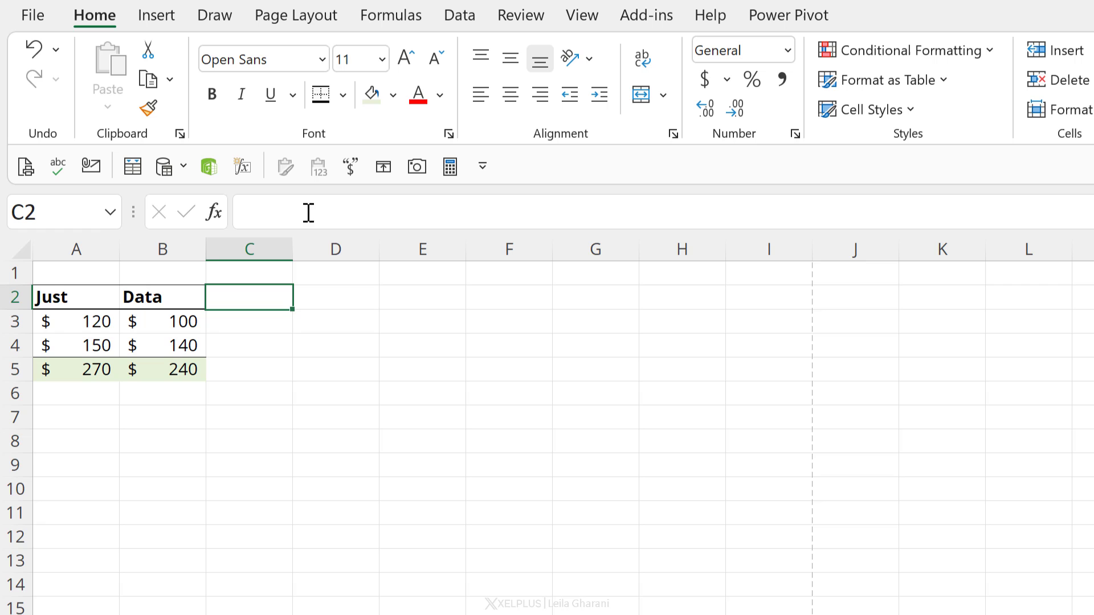
{"action": "left_click", "coordinate": [463, 23]}
{"action": "left_click", "coordinate": [516, 18]}
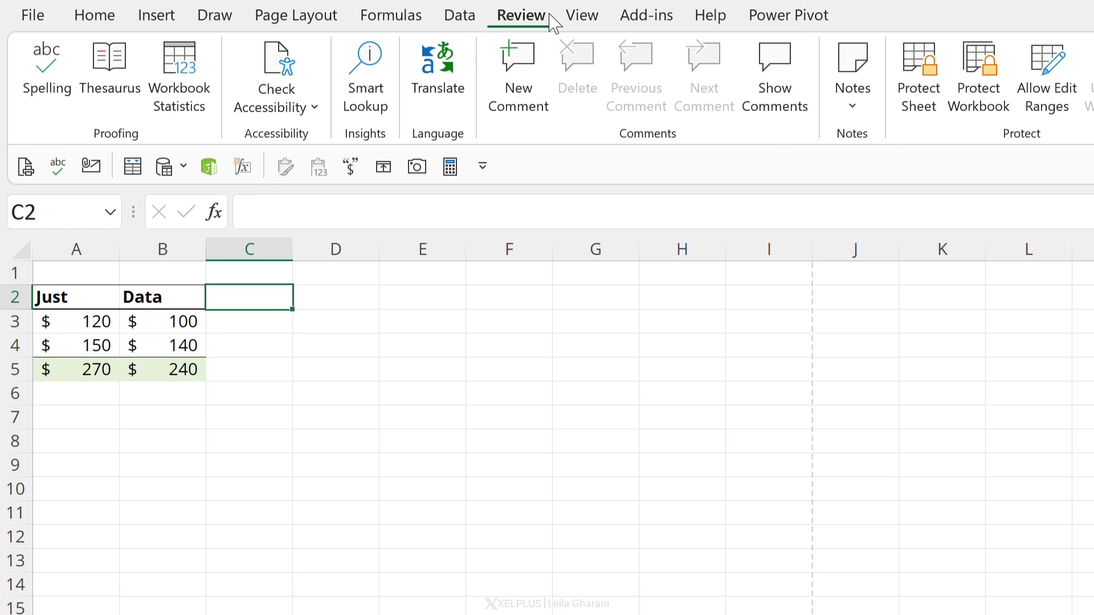
{"action": "left_click", "coordinate": [591, 20]}
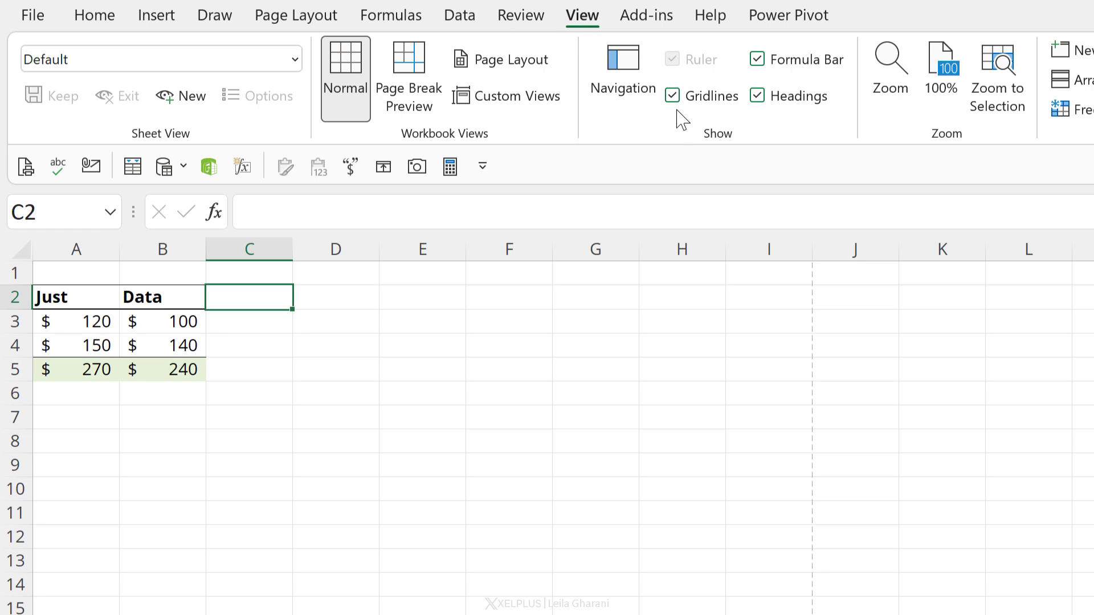
{"action": "right_click", "coordinate": [693, 104]}
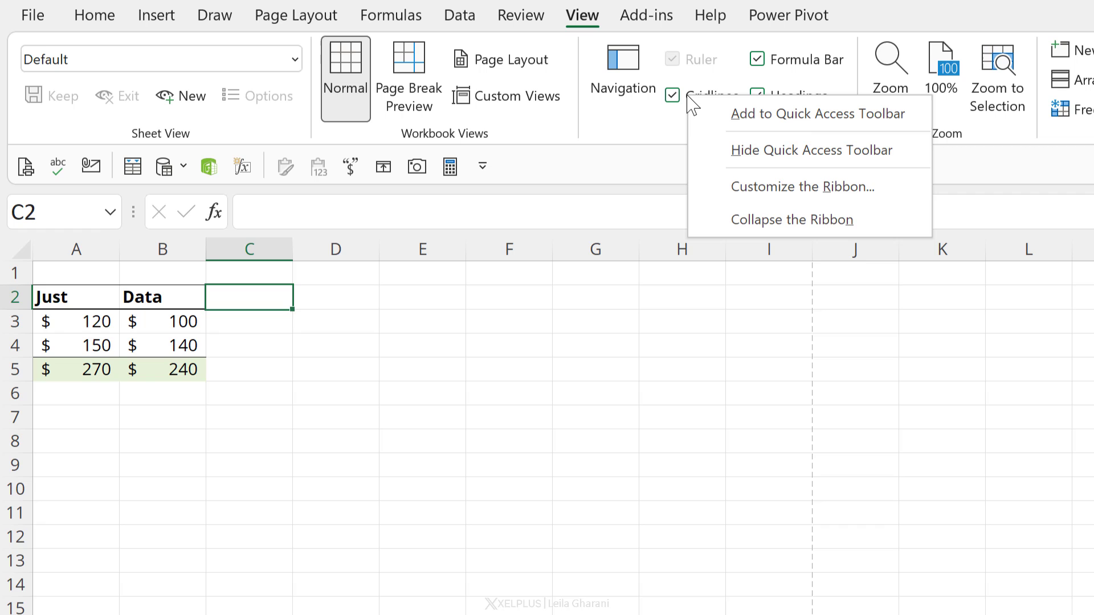
{"action": "left_click", "coordinate": [745, 116]}
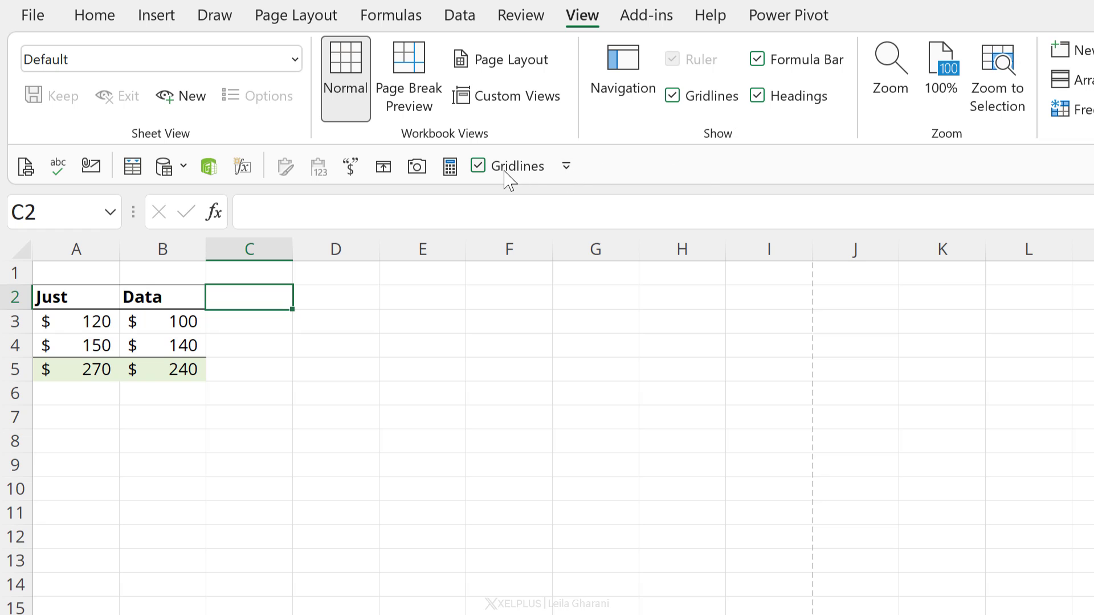
Step: Back on Home, hide and then show the sheet gridlines using the new toolbar checkbox
{"action": "left_click", "coordinate": [111, 24]}
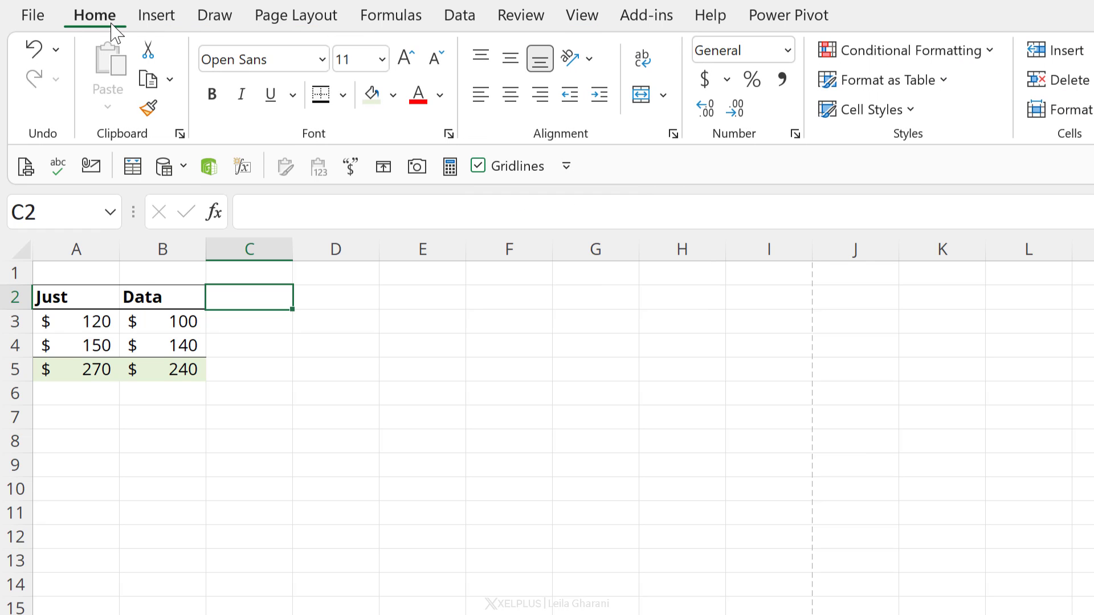
{"action": "left_click", "coordinate": [431, 326]}
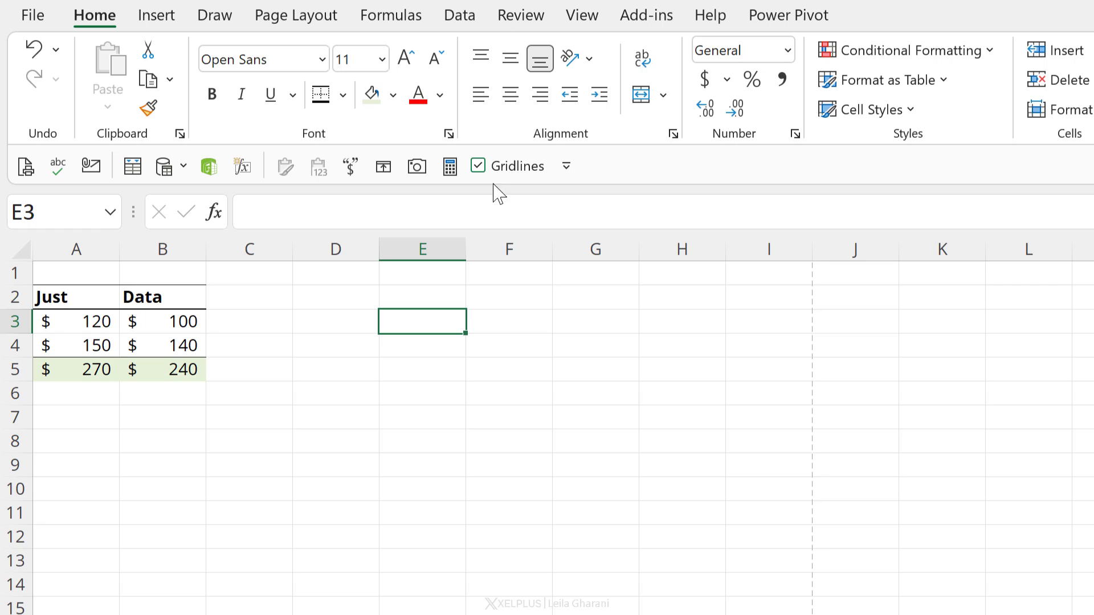
{"action": "left_click", "coordinate": [478, 167]}
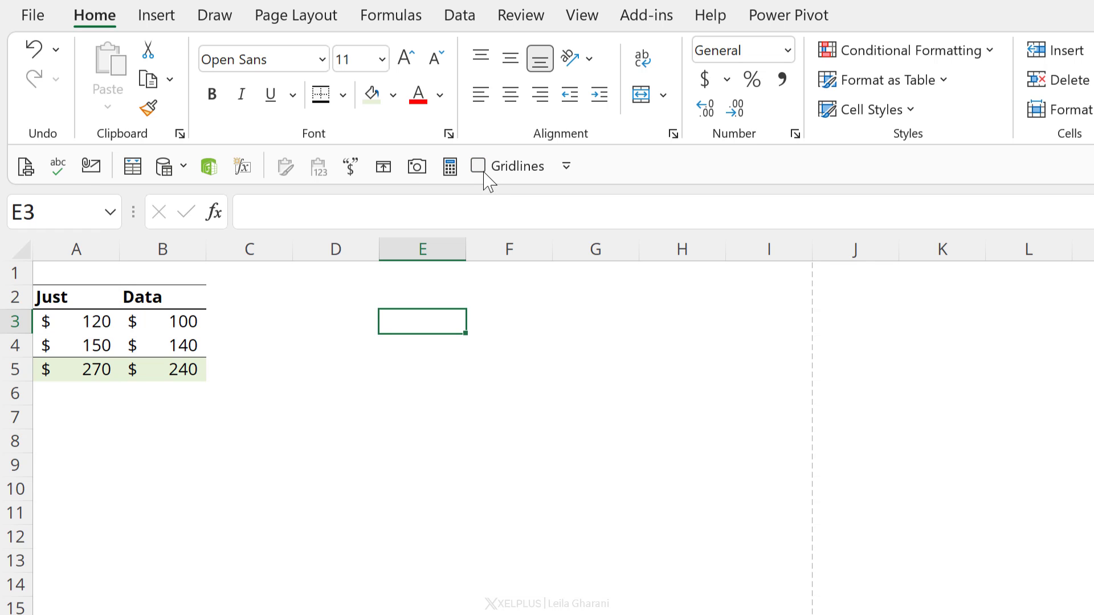
{"action": "left_click", "coordinate": [478, 167]}
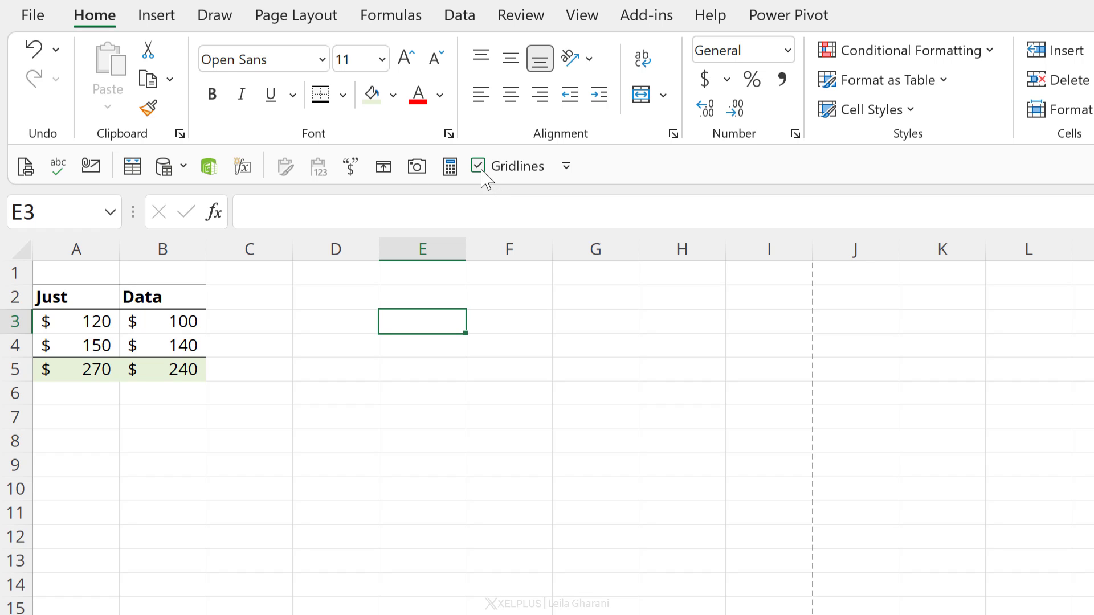
{"action": "right_click", "coordinate": [499, 169]}
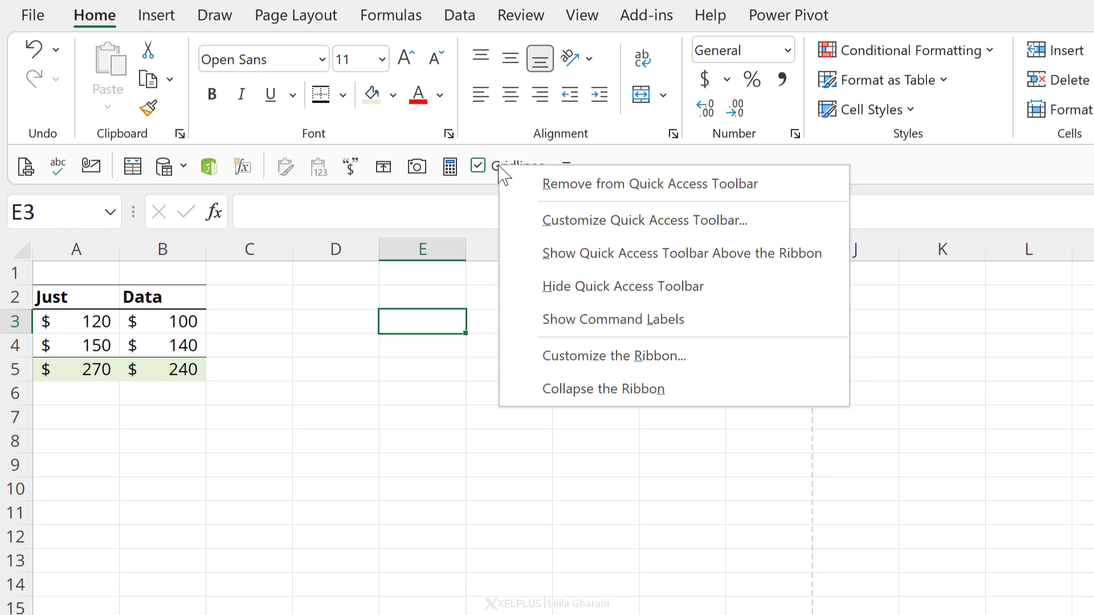
Step: Remove the Gridlines toggle from the toolbar, then email the workbook with the Alt+3 shortcut
{"action": "left_click", "coordinate": [559, 190]}
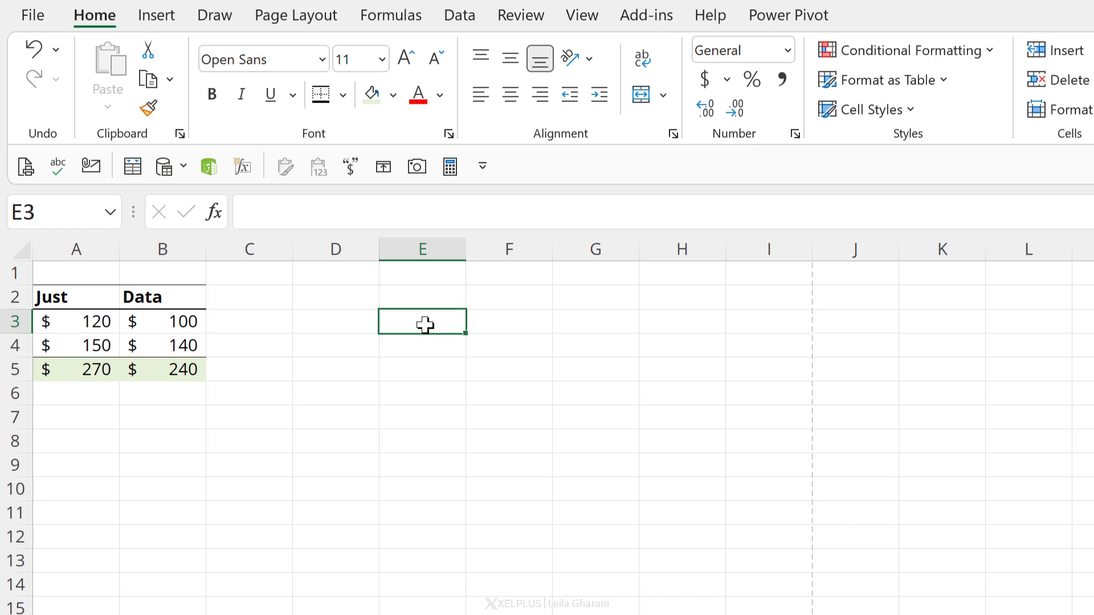
{"action": "key", "text": "alt"}
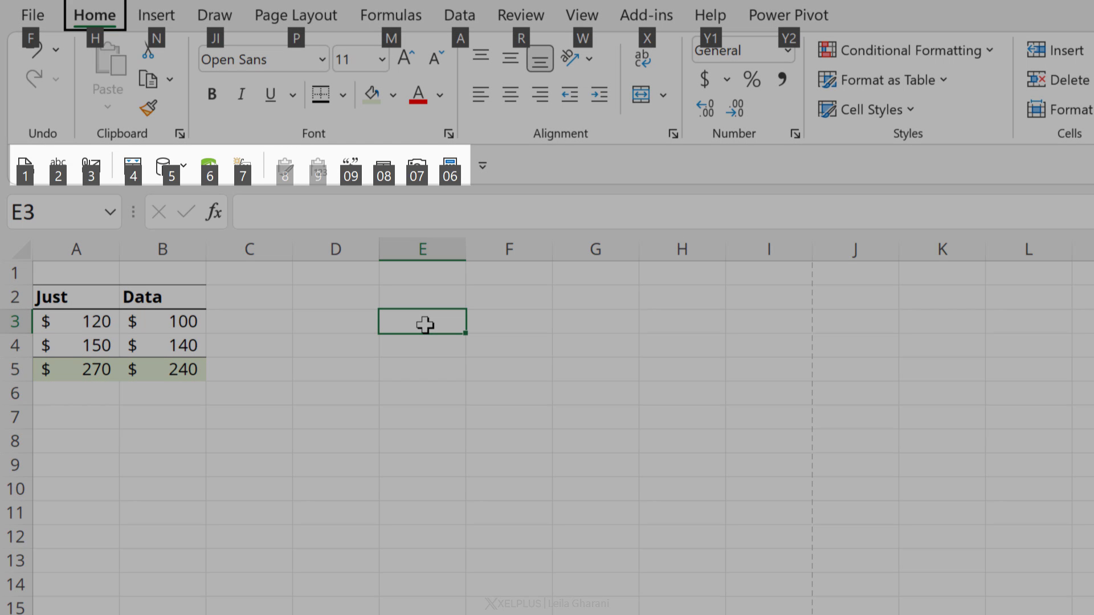
{"action": "key", "text": "3"}
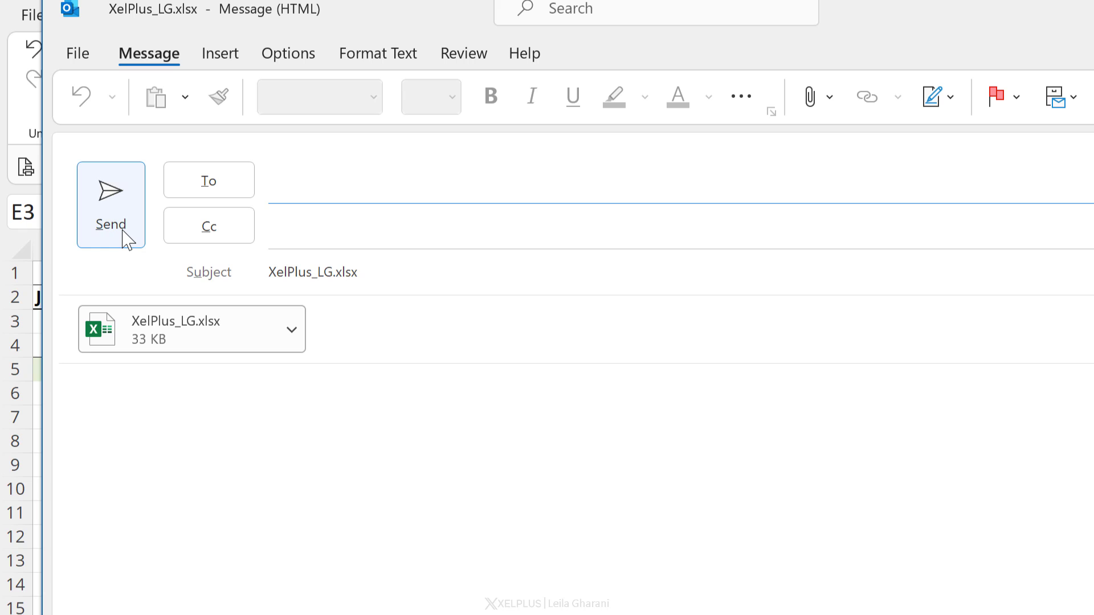
Step: Close the Outlook draft carrying XelPlus_LG.xlsx without sending it
{"action": "left_click", "coordinate": [110, 205]}
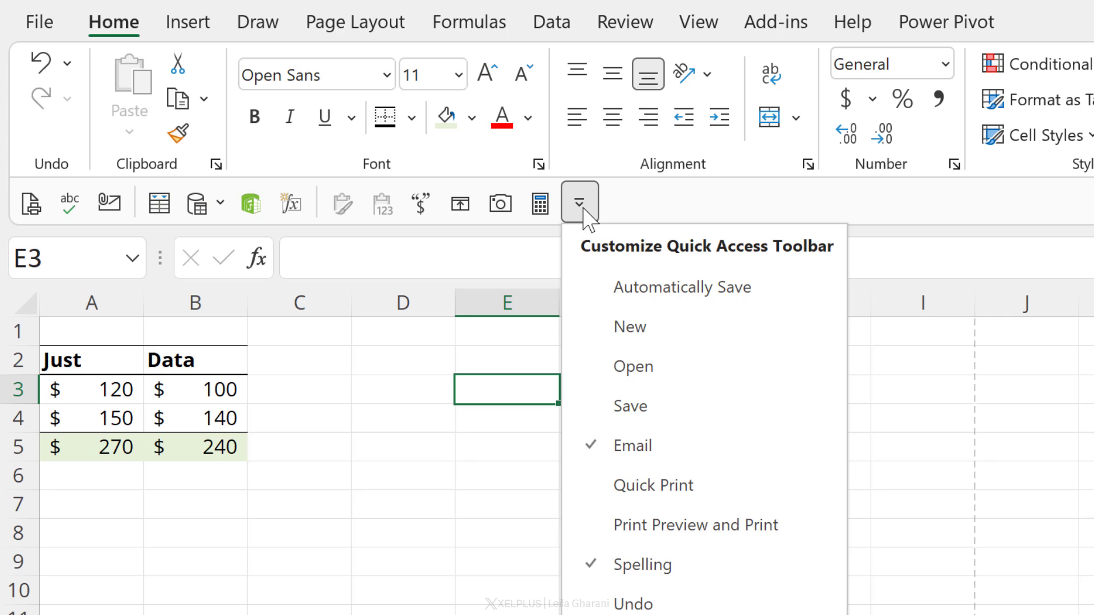
Step: Add Print Preview and Print to the toolbar, review print settings keeping portrait, then return to the sheet
{"action": "left_click", "coordinate": [662, 536]}
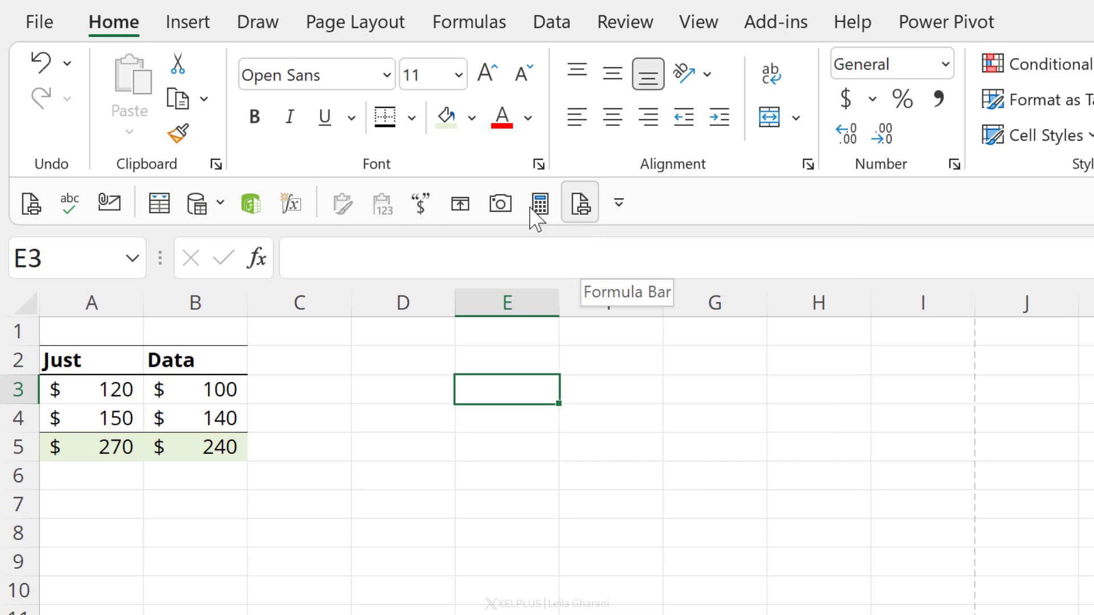
{"action": "left_click", "coordinate": [580, 221]}
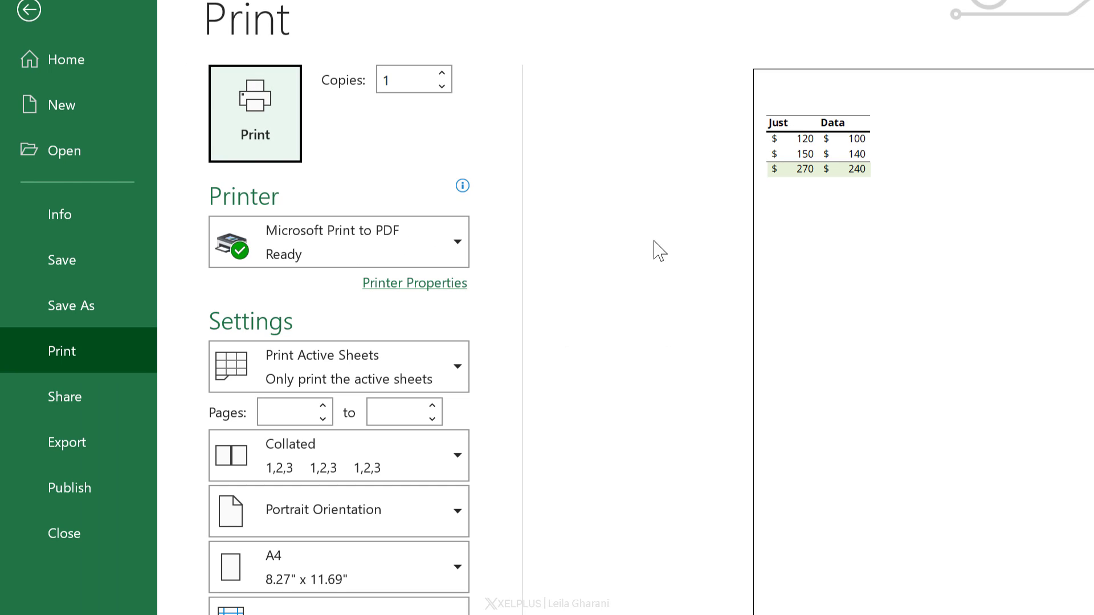
{"action": "left_click", "coordinate": [467, 472]}
{"action": "left_click", "coordinate": [511, 524]}
{"action": "left_click", "coordinate": [463, 524]}
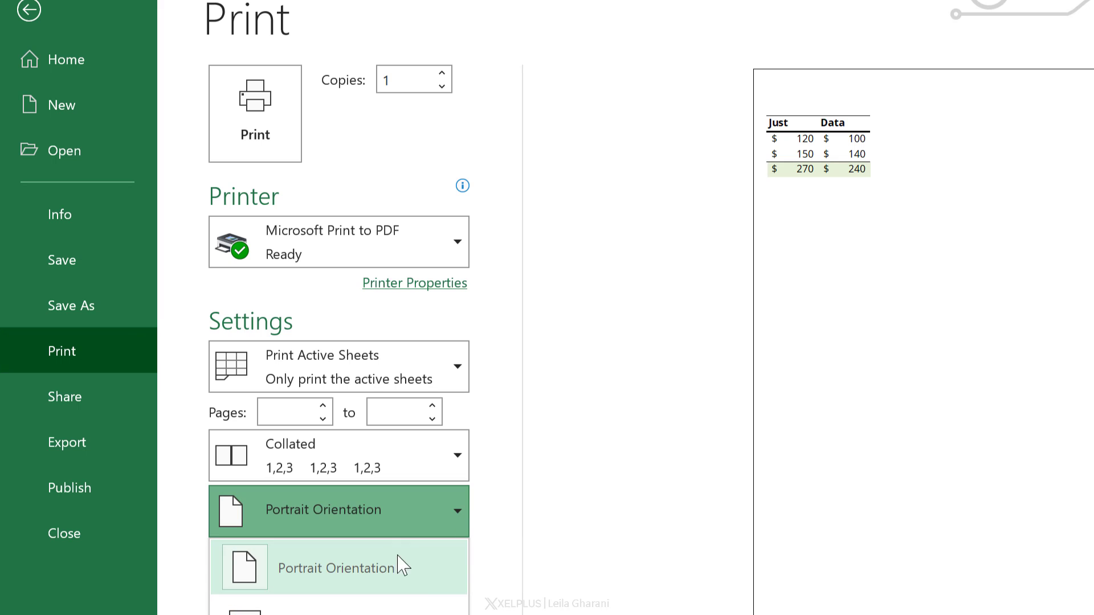
{"action": "left_click", "coordinate": [502, 567]}
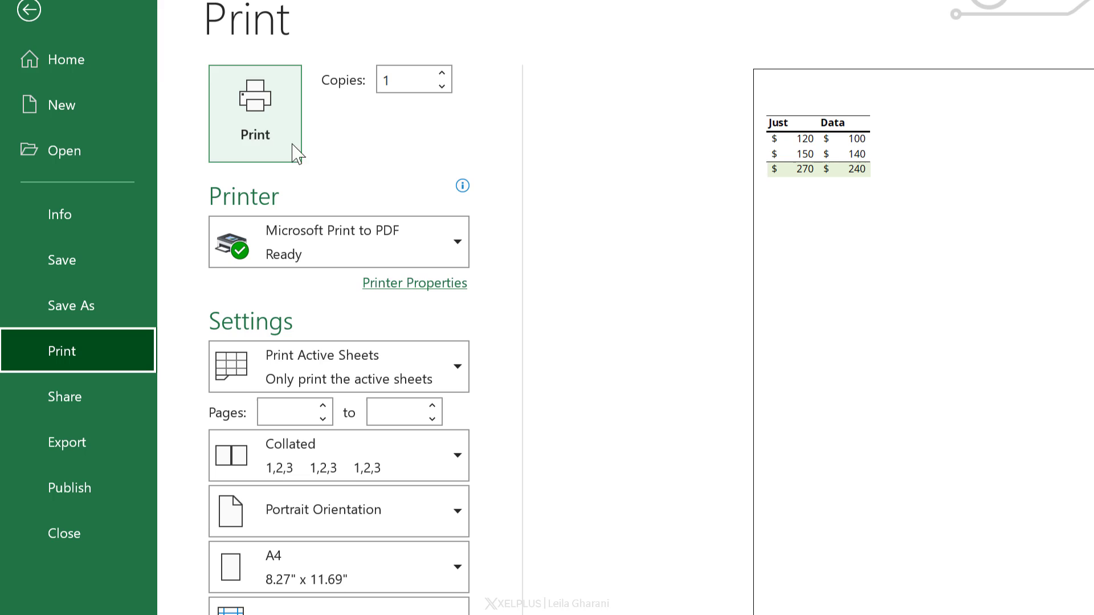
{"action": "left_click", "coordinate": [30, 10]}
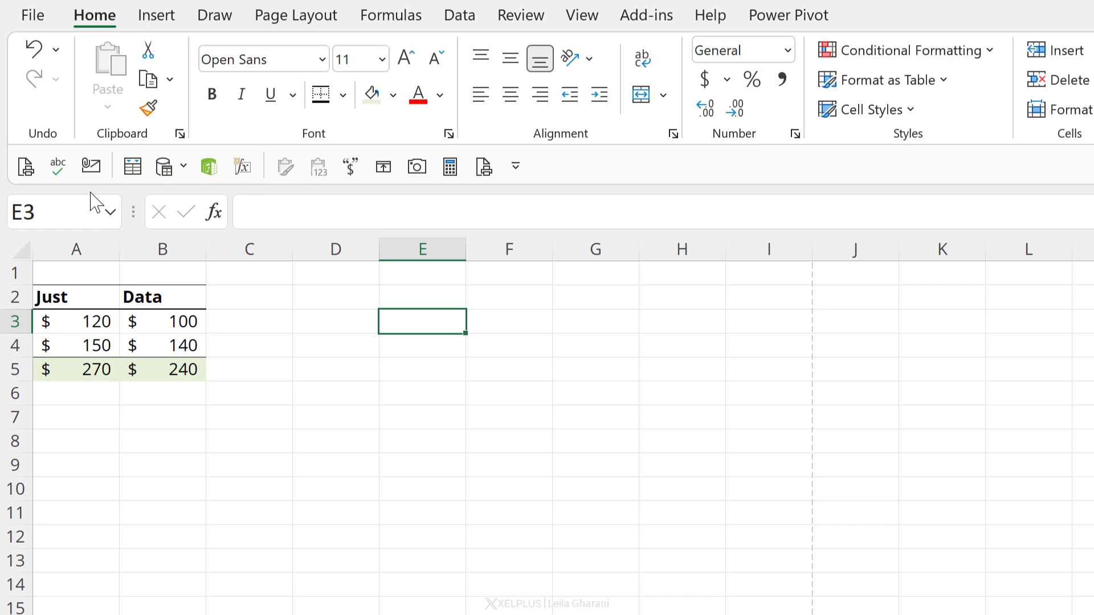
Step: In full-screen Print Preview, nudge the top margin up and the left and right margins outward
{"action": "left_click", "coordinate": [28, 173]}
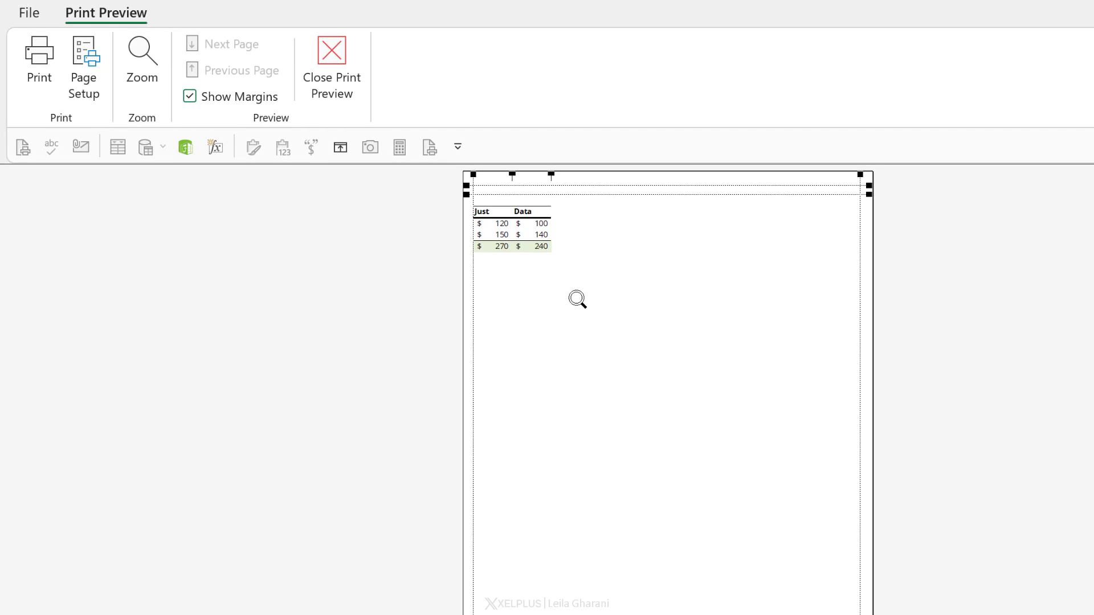
{"action": "left_click_drag", "start_coordinate": [503, 167], "coordinate": [500, 162]}
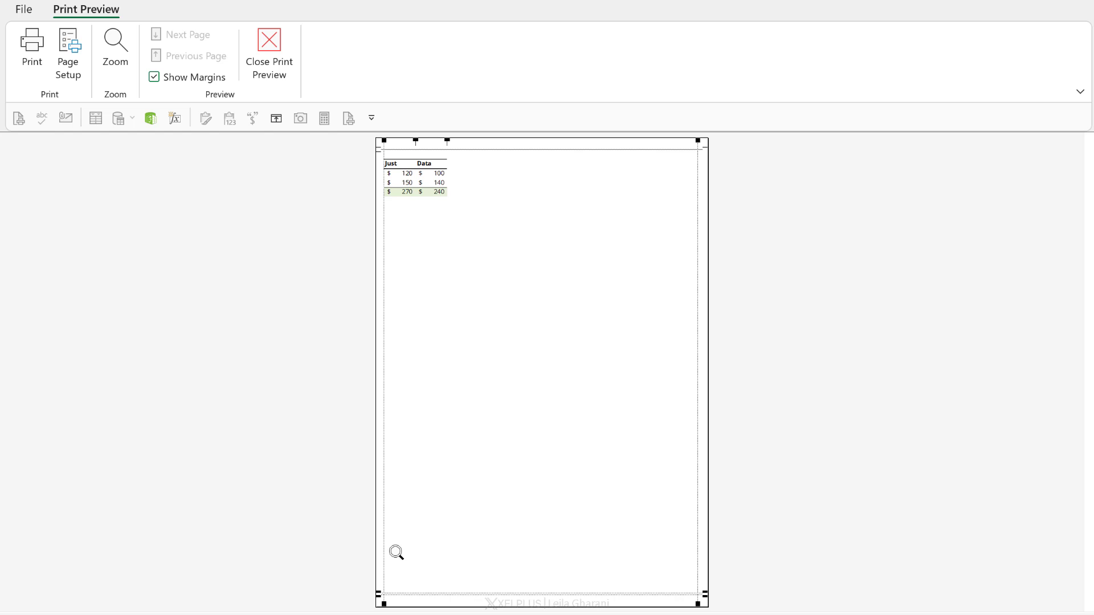
{"action": "left_click_drag", "start_coordinate": [384, 545], "coordinate": [381, 545]}
{"action": "left_click_drag", "start_coordinate": [699, 509], "coordinate": [706, 505]}
Step: Browse the Page Setup tabs, cancel without changes, and close Print Preview
{"action": "left_click", "coordinate": [77, 70]}
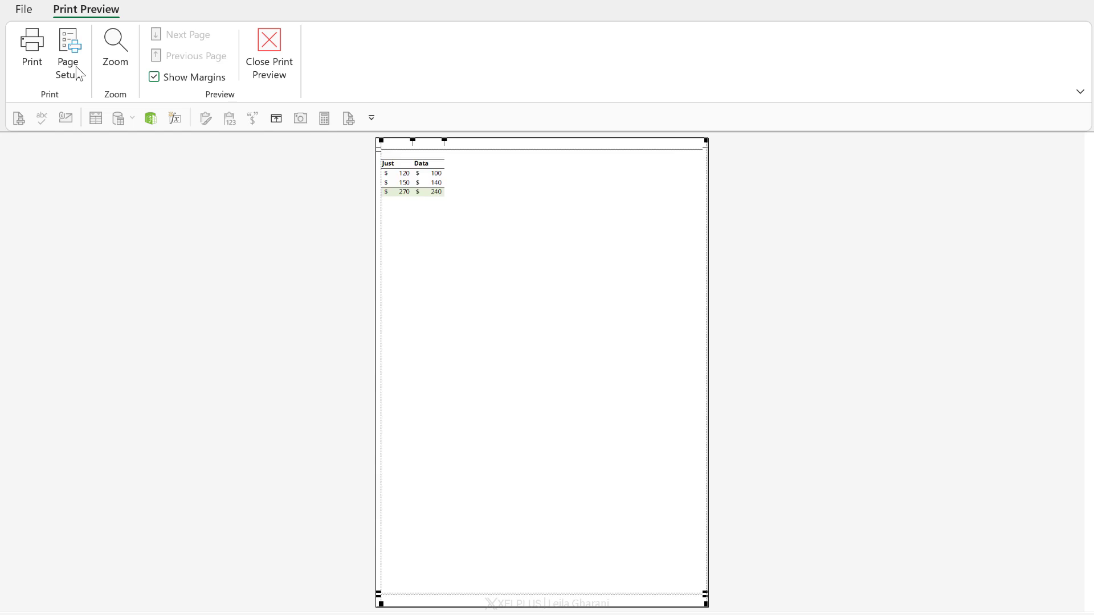
{"action": "left_click", "coordinate": [257, 132]}
{"action": "left_click", "coordinate": [312, 133]}
{"action": "left_click", "coordinate": [344, 132]}
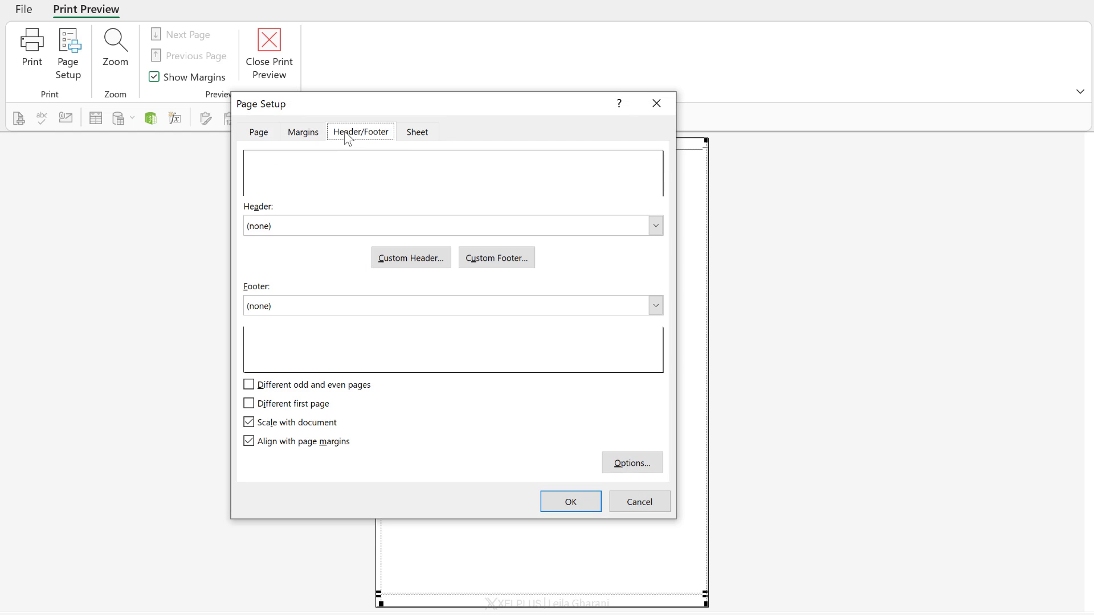
{"action": "left_click", "coordinate": [414, 133]}
{"action": "left_click", "coordinate": [641, 502]}
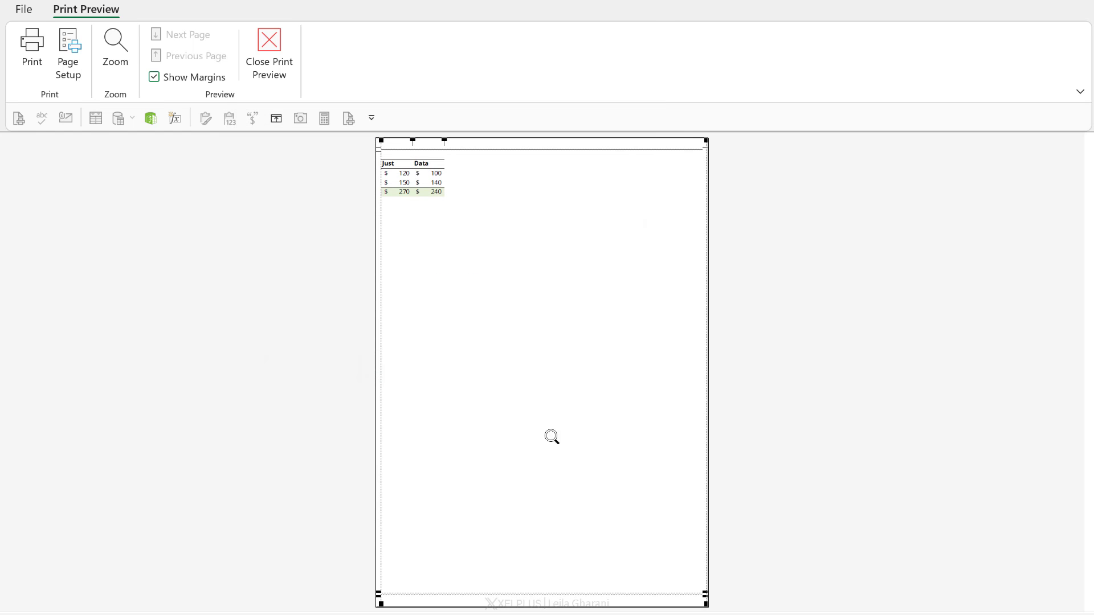
{"action": "left_click", "coordinate": [282, 76]}
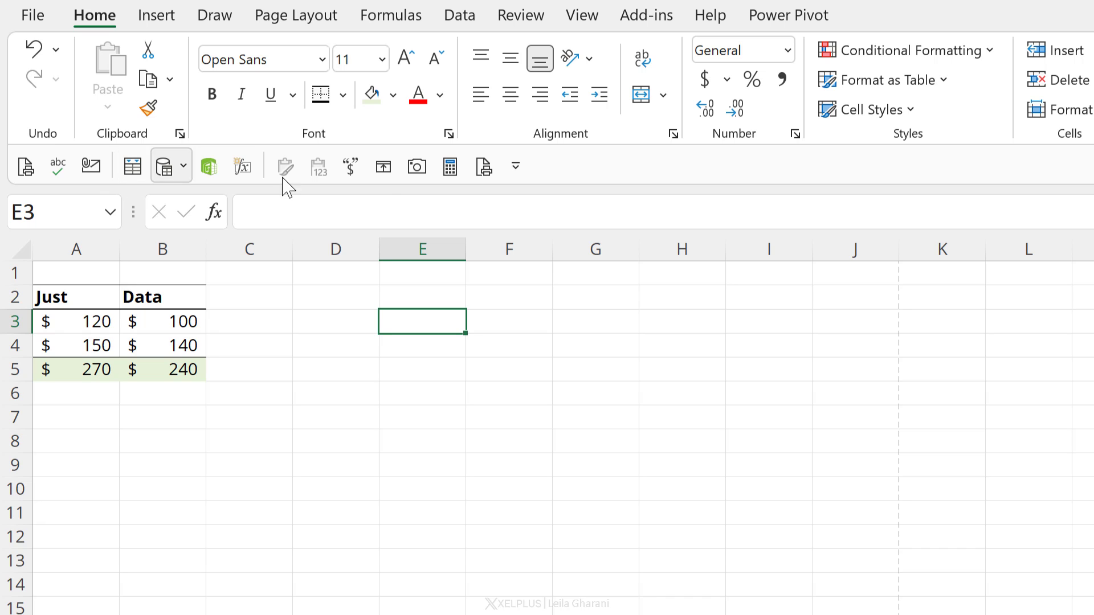
Step: Uncheck Print Preview and Print in the toolbar list, leaving the Calculator command untouched
{"action": "left_click", "coordinate": [515, 166]}
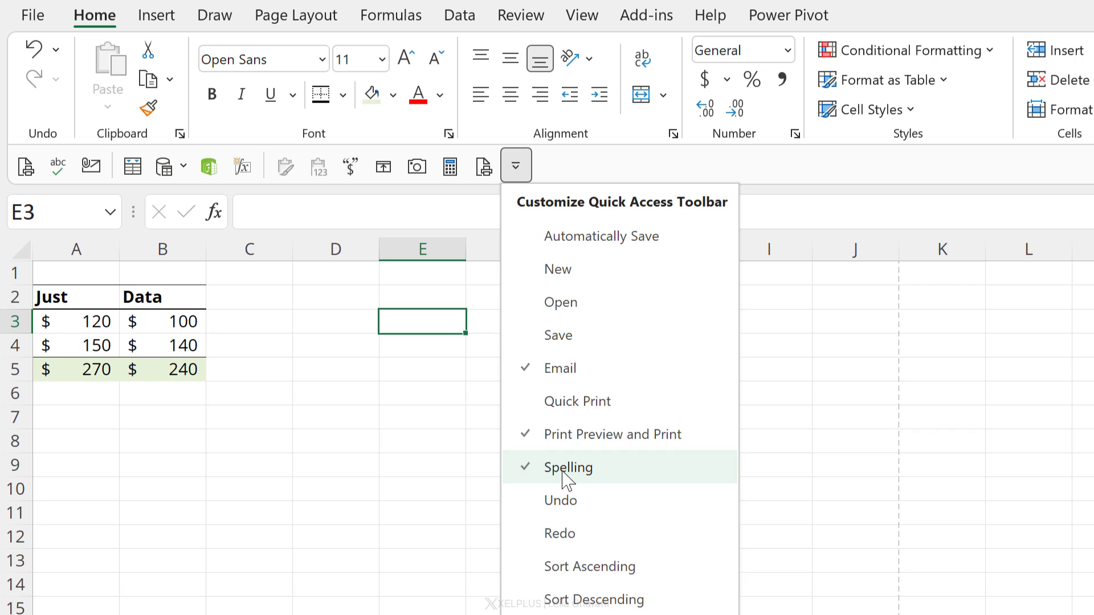
{"action": "left_click", "coordinate": [587, 439]}
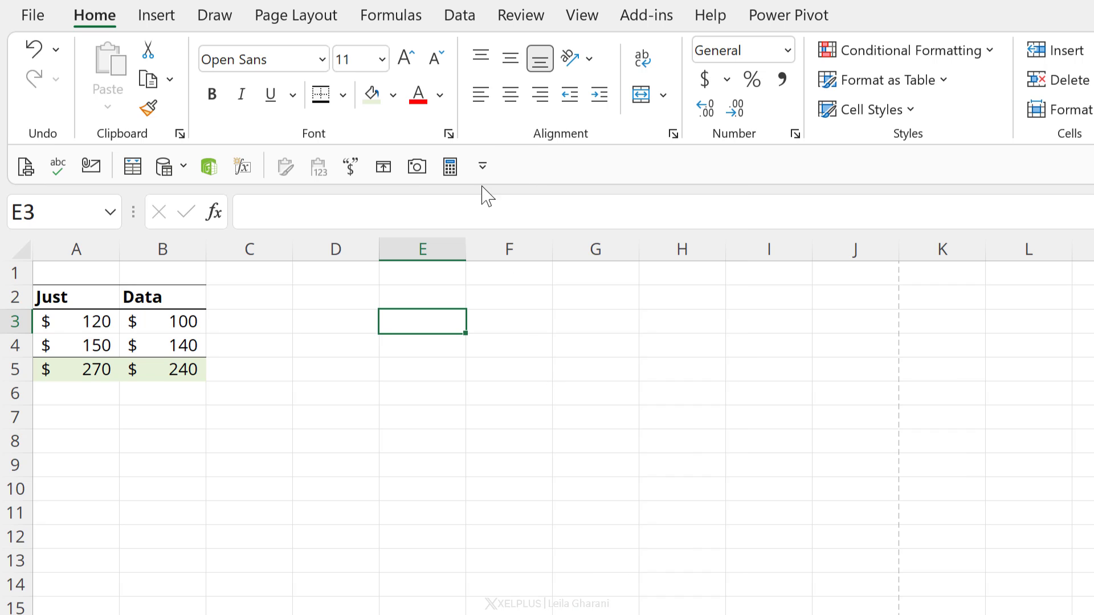
{"action": "right_click", "coordinate": [450, 169]}
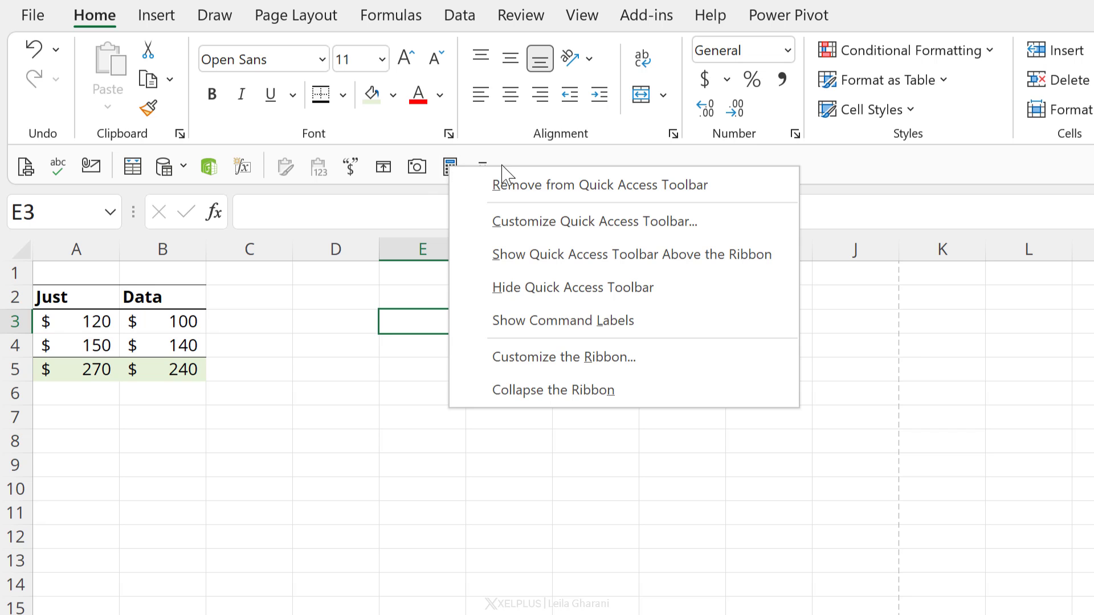
{"action": "left_click", "coordinate": [337, 297]}
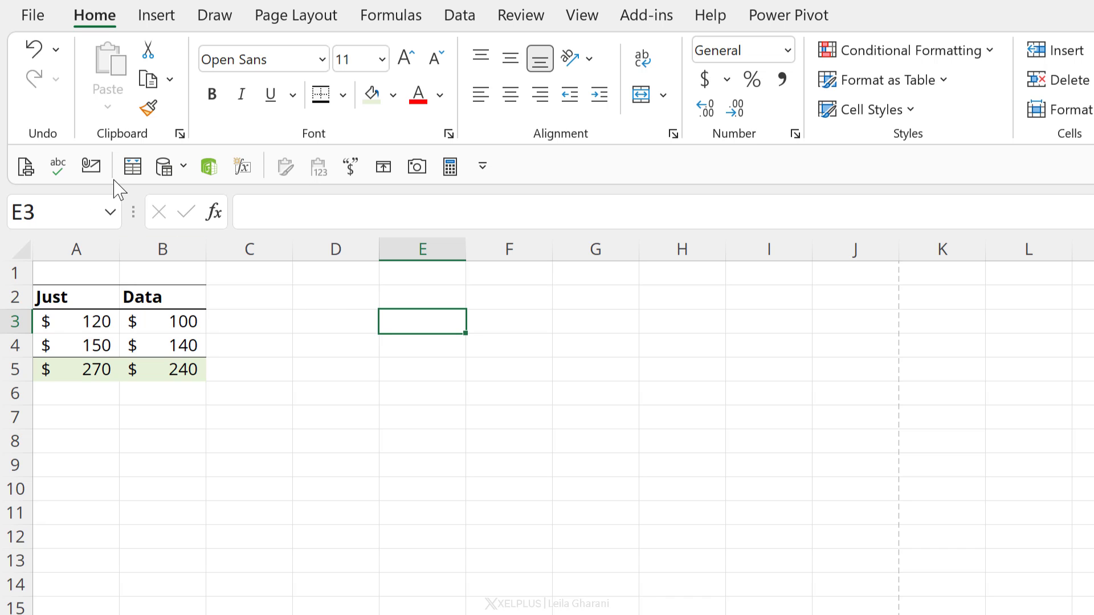
{"action": "key", "text": "ctrl+Left"}
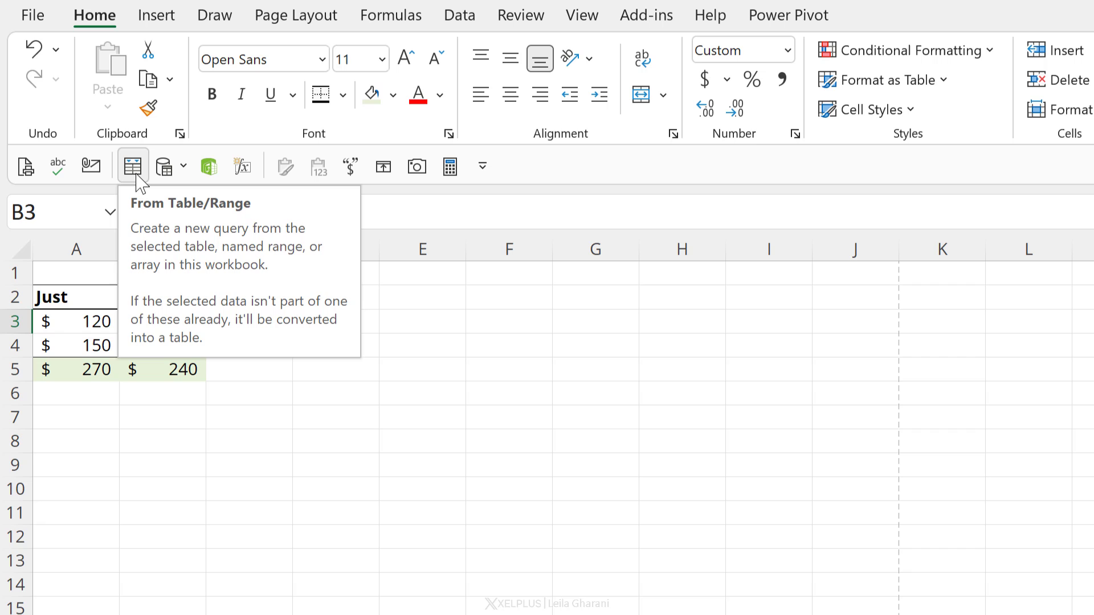
{"action": "left_click", "coordinate": [93, 341]}
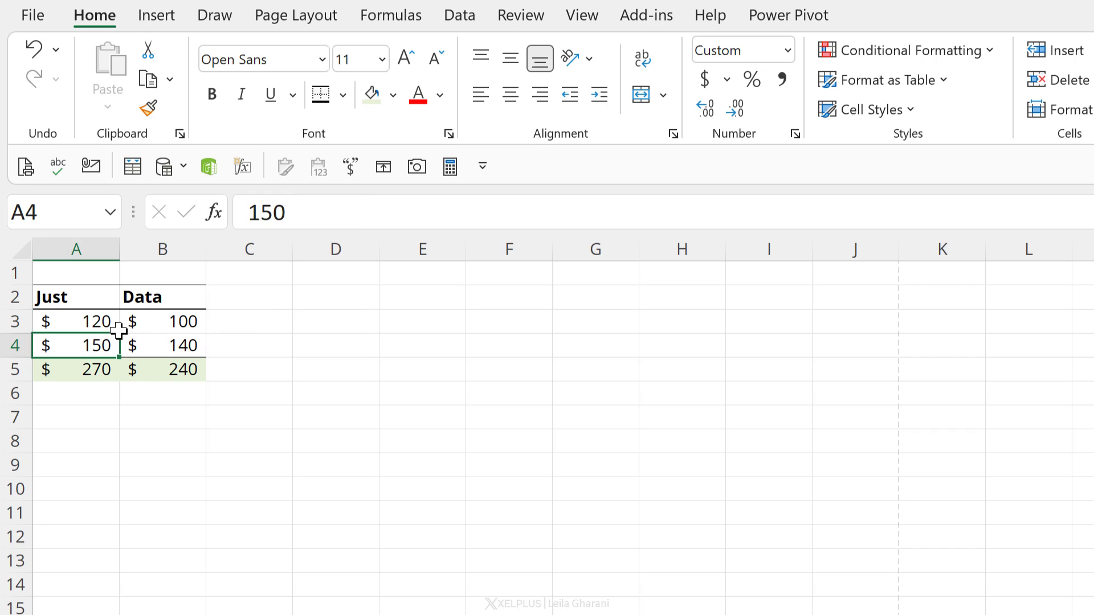
{"action": "left_click", "coordinate": [132, 168]}
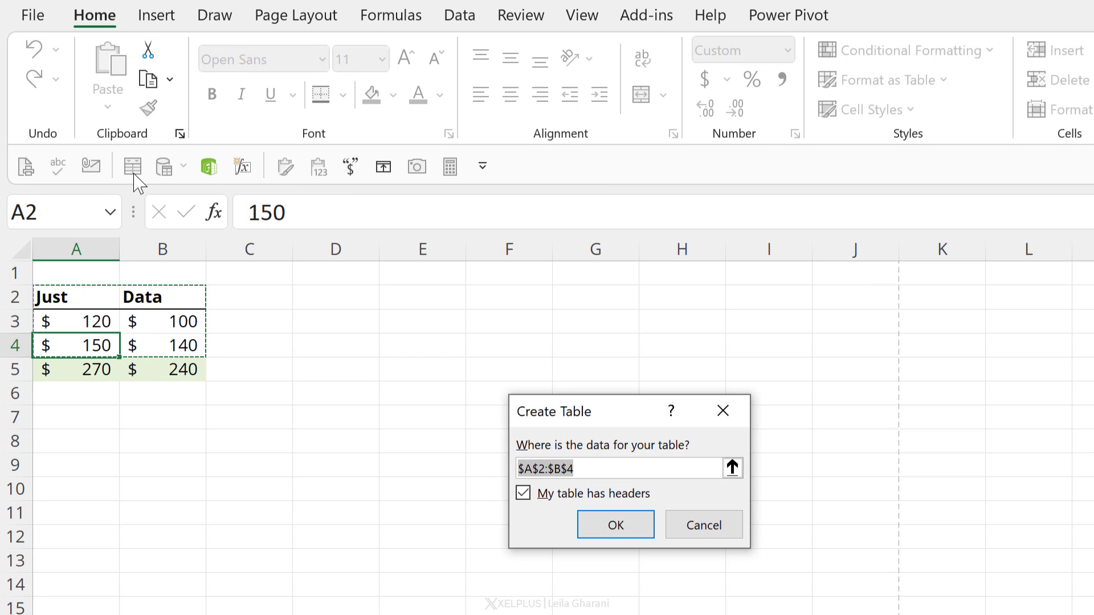
{"action": "left_click", "coordinate": [616, 525]}
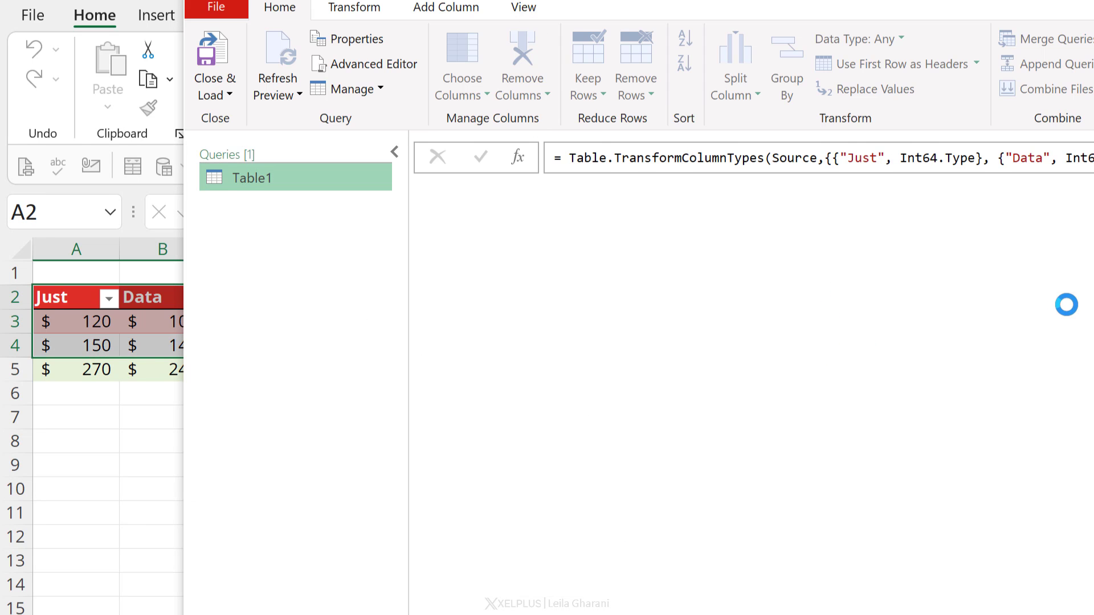
{"action": "key", "text": "alt+F4"}
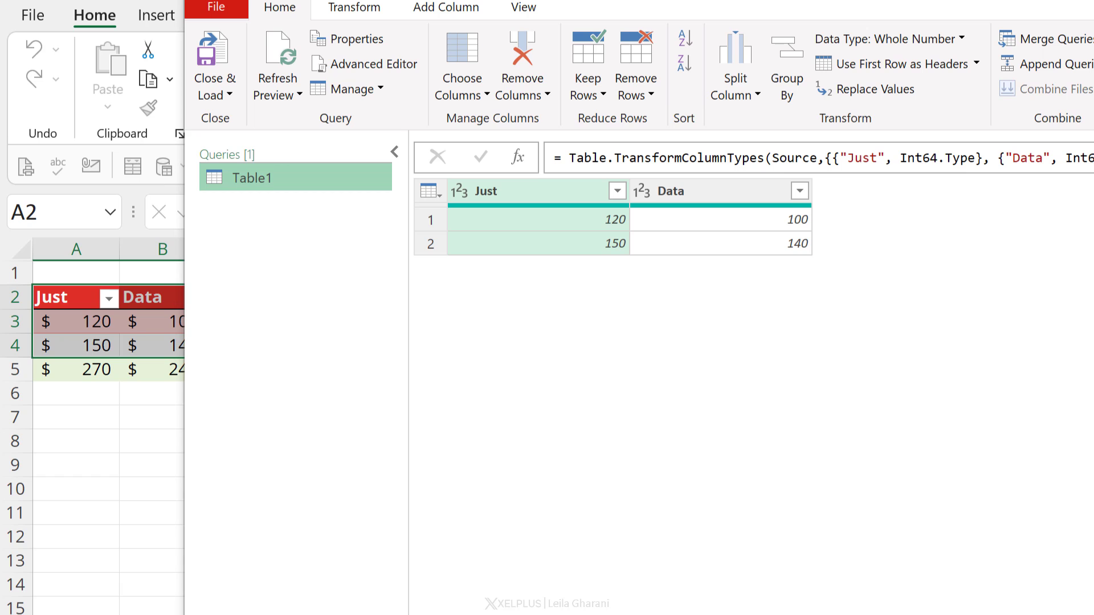
{"action": "left_click", "coordinate": [978, 434]}
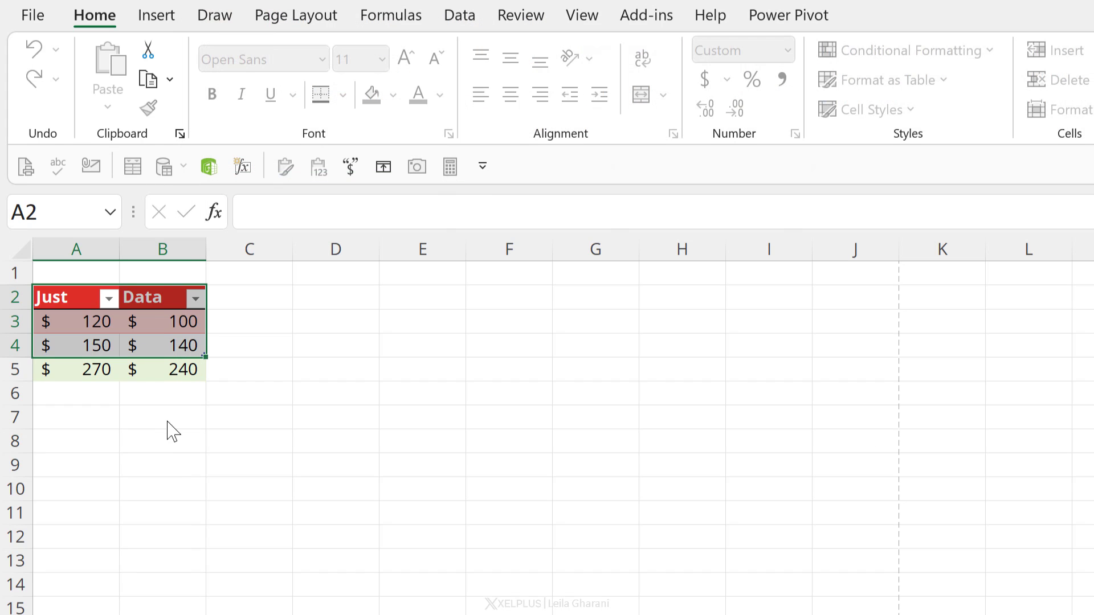
{"action": "left_click", "coordinate": [184, 324]}
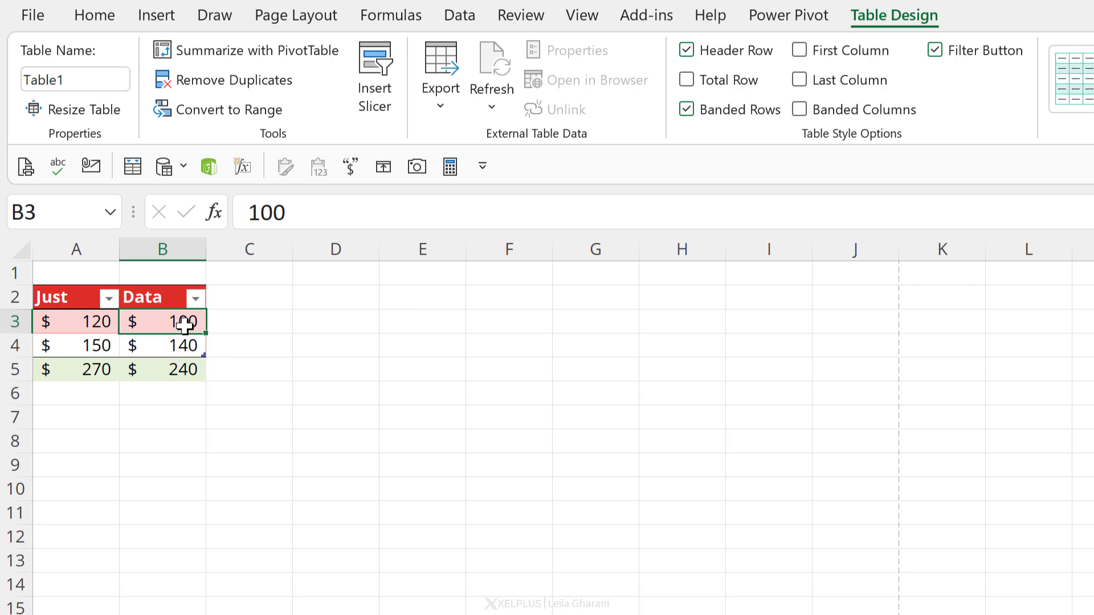
{"action": "key", "text": "ctrl+z"}
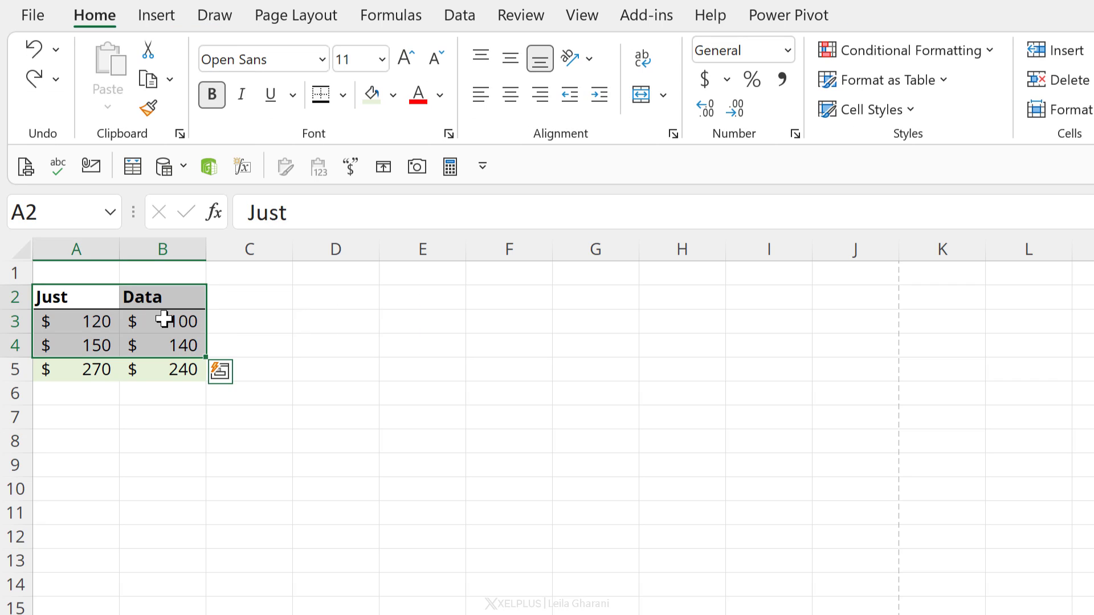
{"action": "left_click", "coordinate": [164, 320]}
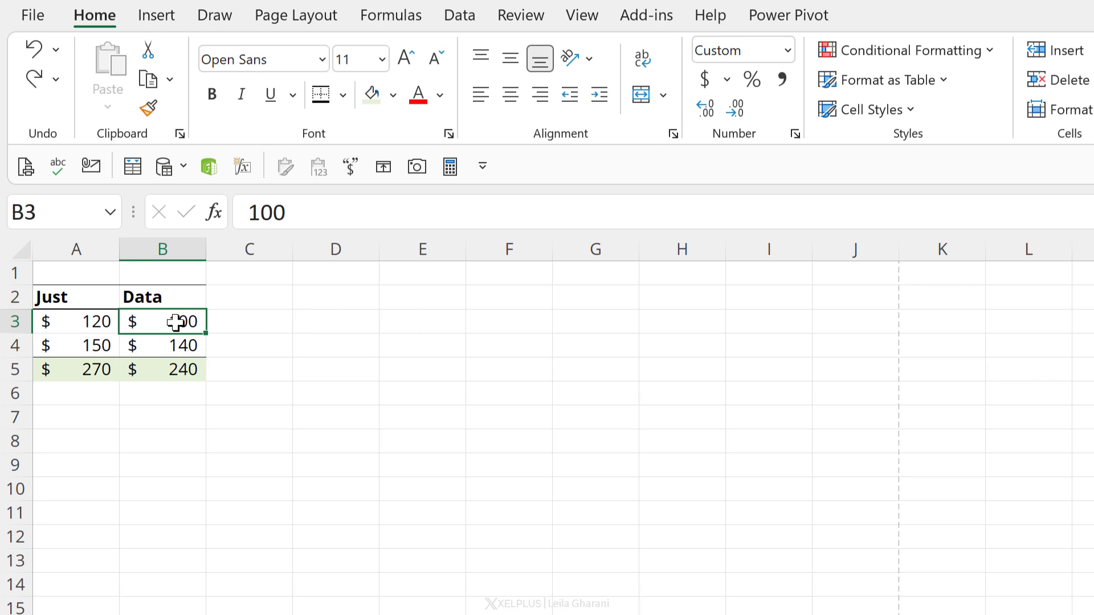
{"action": "left_click", "coordinate": [181, 169]}
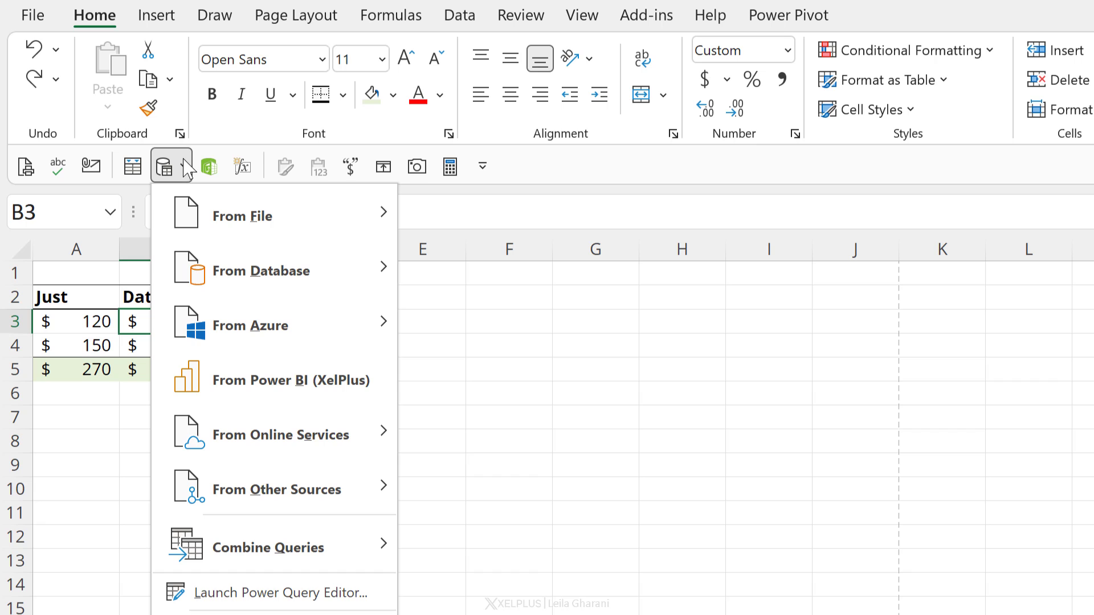
{"action": "mouse_move", "coordinate": [281, 219]}
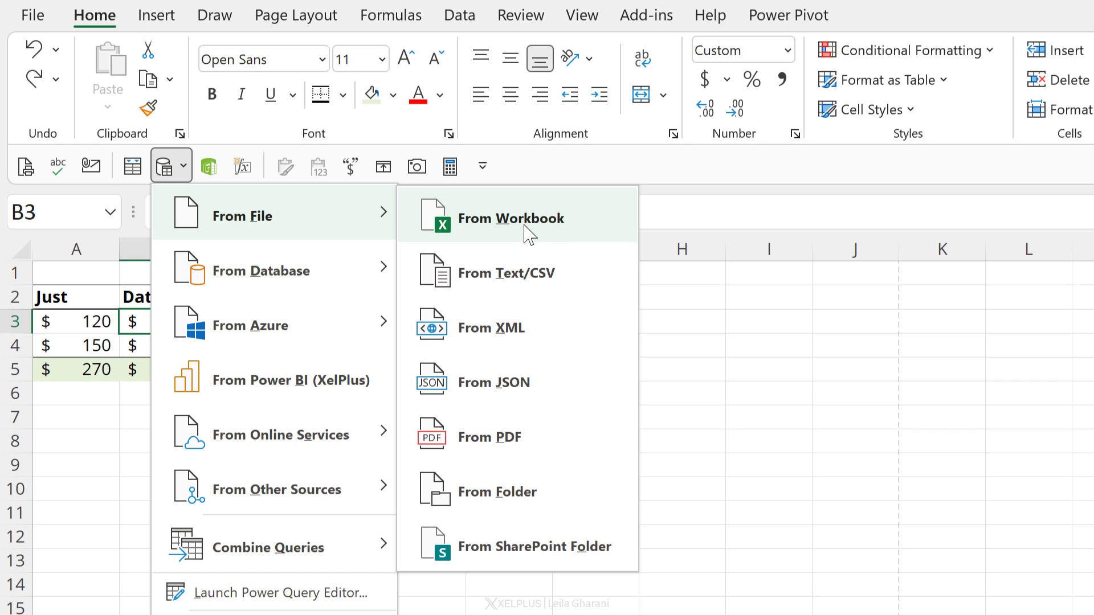
{"action": "left_click", "coordinate": [209, 168]}
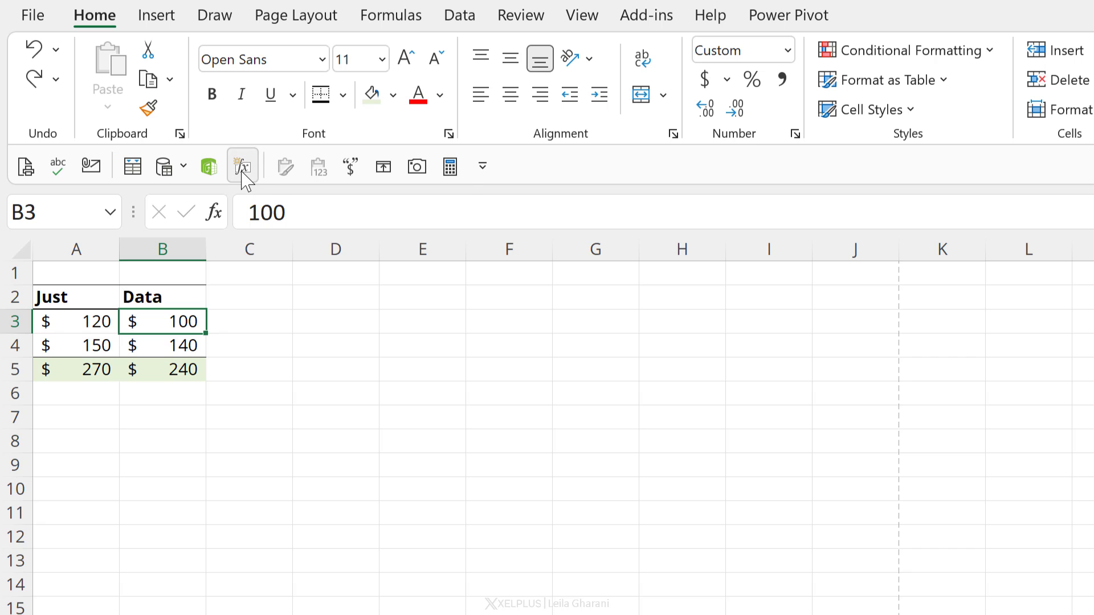
{"action": "left_click", "coordinate": [799, 21]}
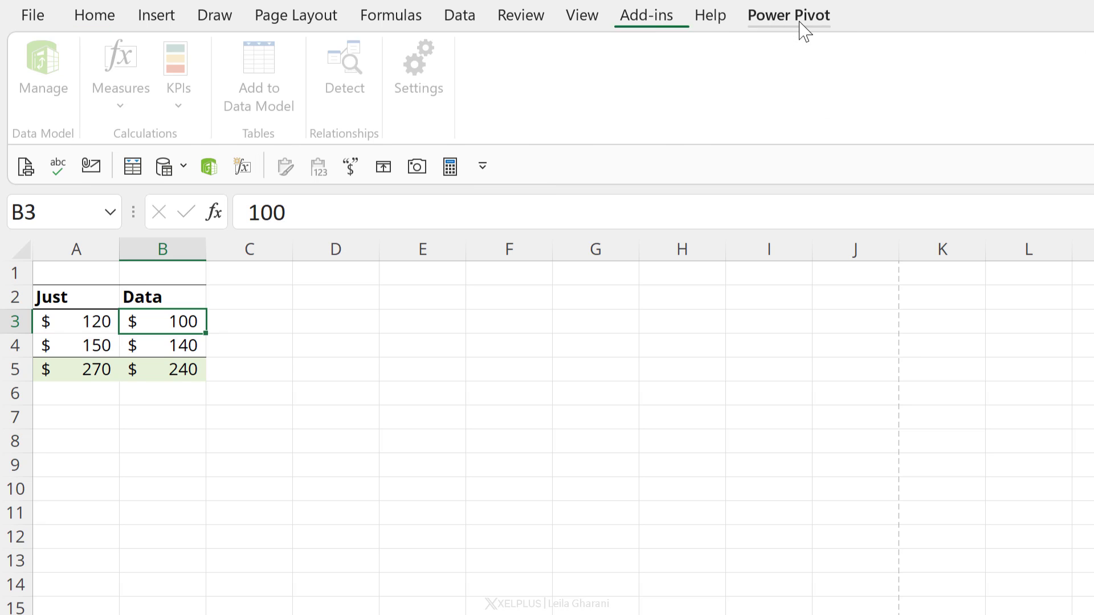
{"action": "left_click", "coordinate": [131, 114]}
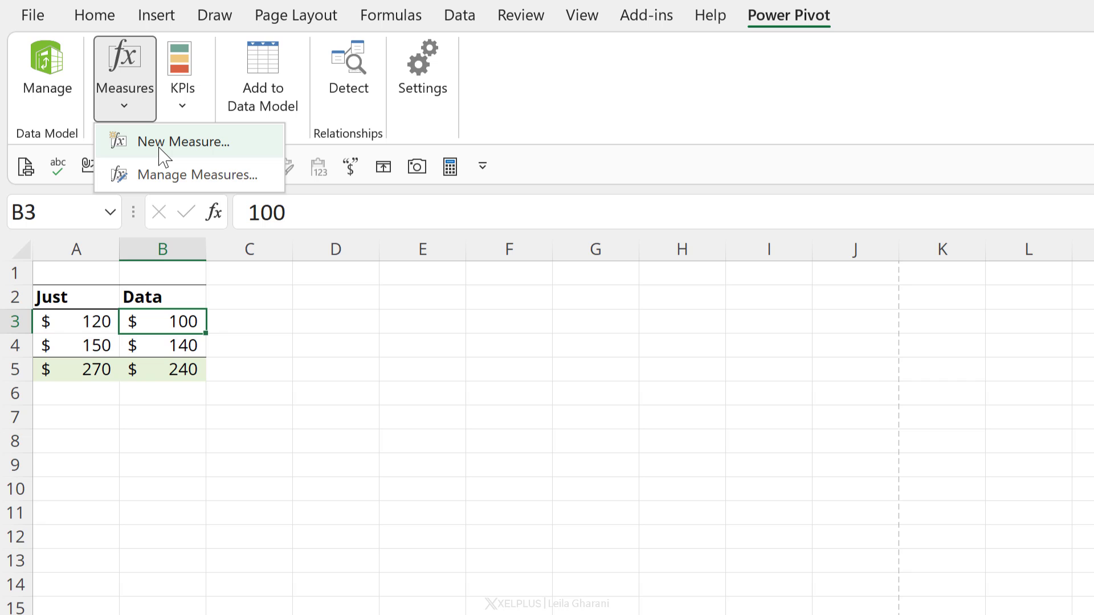
{"action": "left_click", "coordinate": [120, 98]}
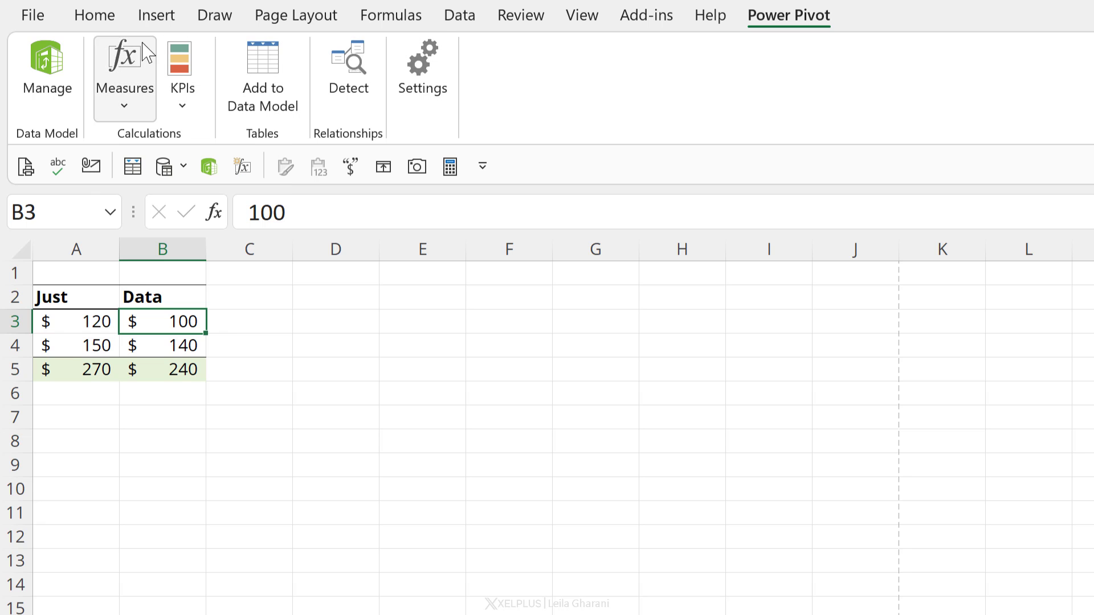
{"action": "left_click", "coordinate": [110, 22]}
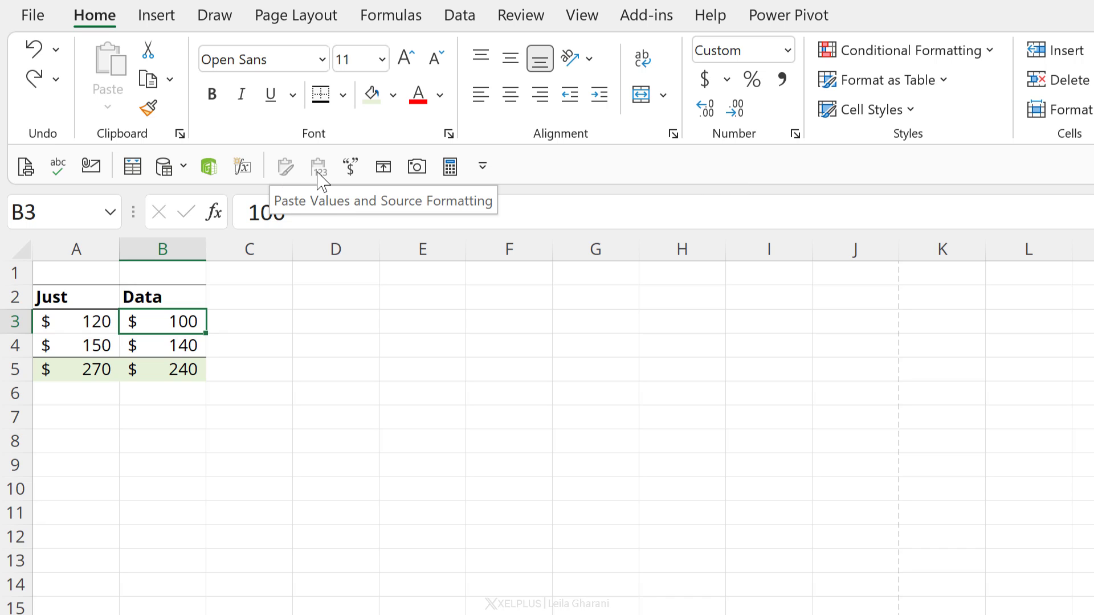
Step: Copy A2:B5 to D2, check the pasted values, then delete columns D and E
{"action": "left_click_drag", "start_coordinate": [77, 297], "coordinate": [176, 369]}
{"action": "key", "text": "ctrl+c"}
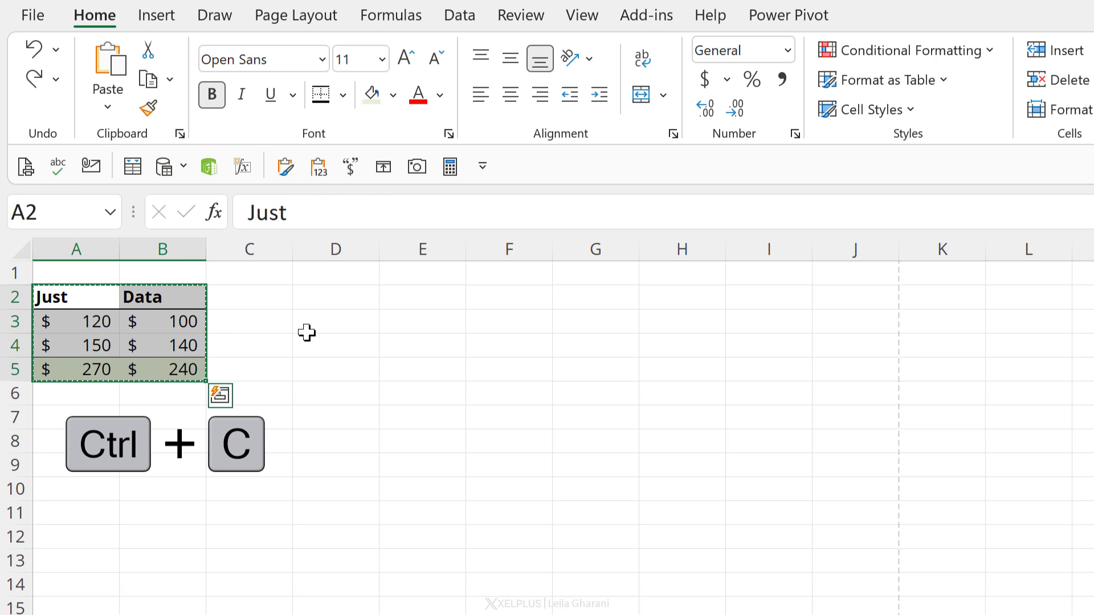
{"action": "left_click", "coordinate": [337, 301]}
{"action": "left_click", "coordinate": [285, 166]}
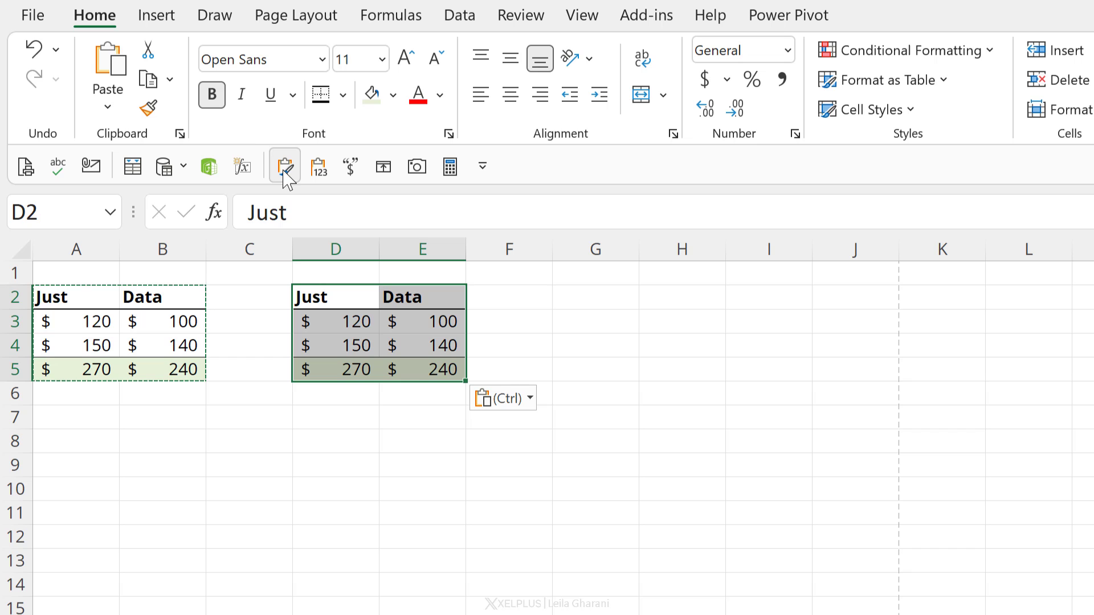
{"action": "left_click", "coordinate": [420, 367]}
{"action": "left_click", "coordinate": [343, 376]}
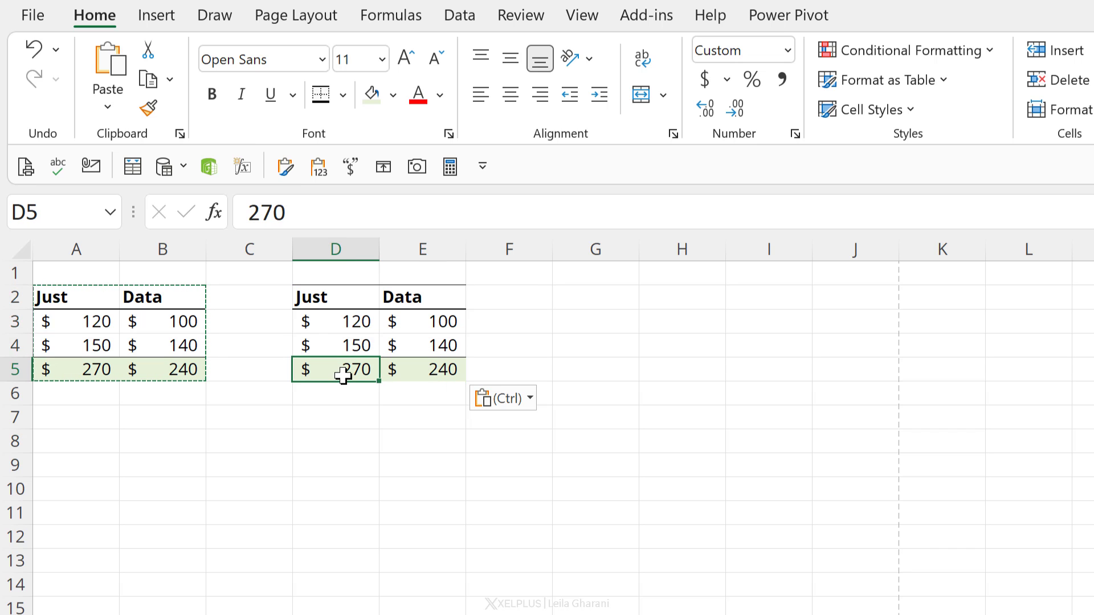
{"action": "left_click_drag", "start_coordinate": [342, 249], "coordinate": [425, 254]}
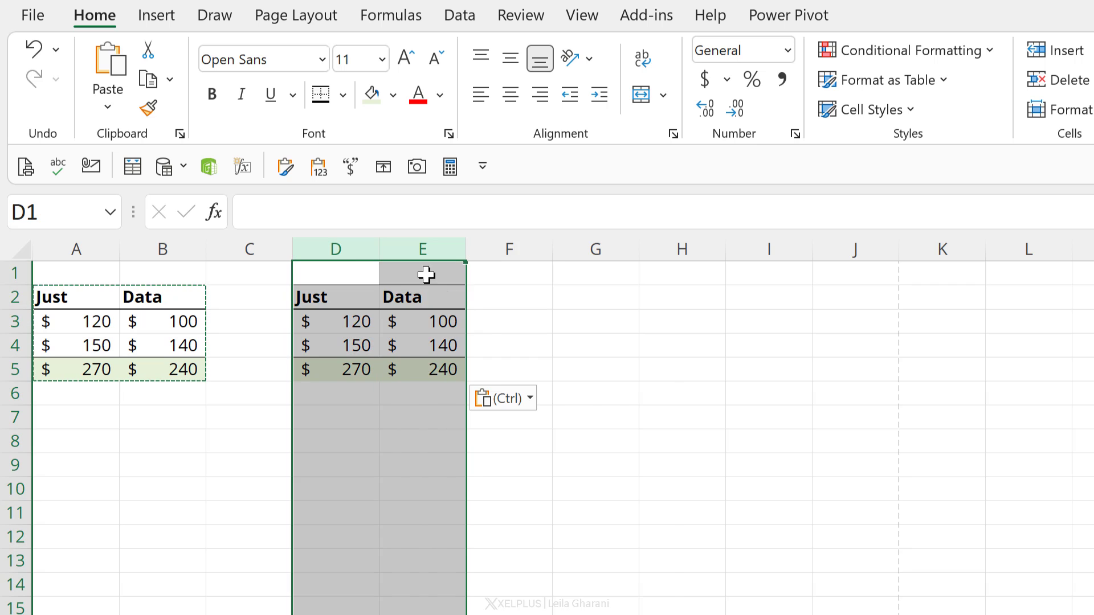
{"action": "right_click", "coordinate": [427, 275]}
{"action": "left_click", "coordinate": [513, 500]}
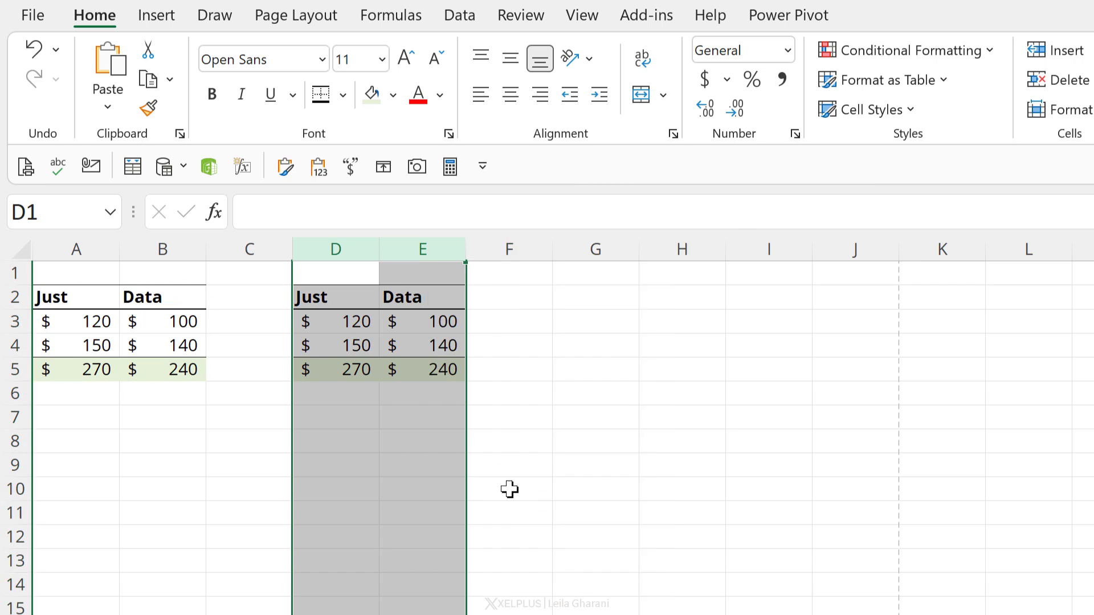
Step: Copy A2:B5 again and paste only its values at D2
{"action": "left_click_drag", "start_coordinate": [111, 304], "coordinate": [171, 374]}
{"action": "key", "text": "ctrl+c"}
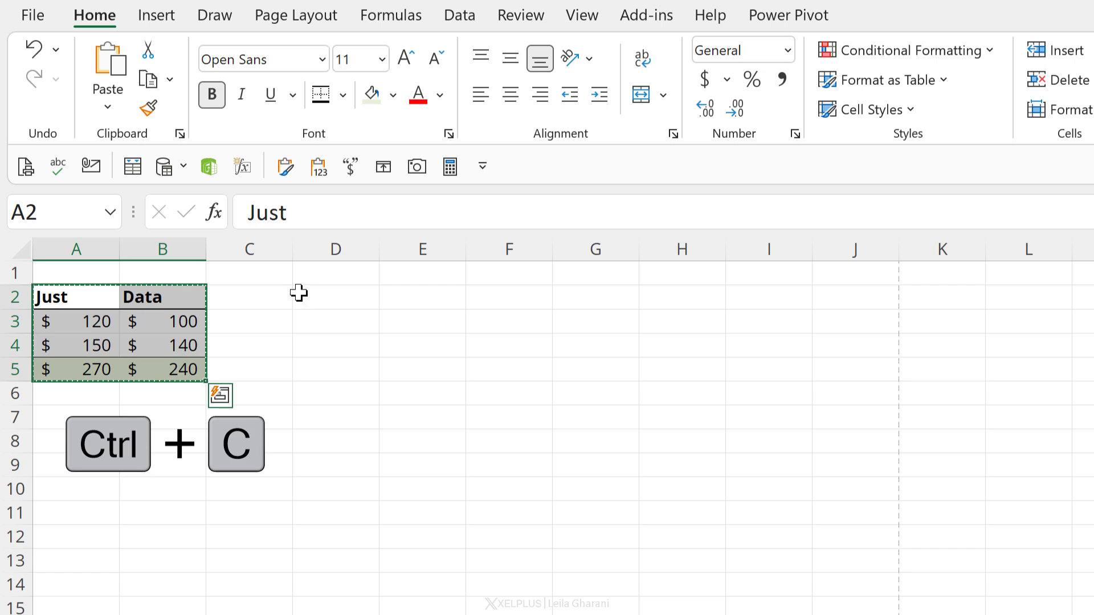
{"action": "left_click", "coordinate": [330, 297]}
{"action": "left_click", "coordinate": [319, 168]}
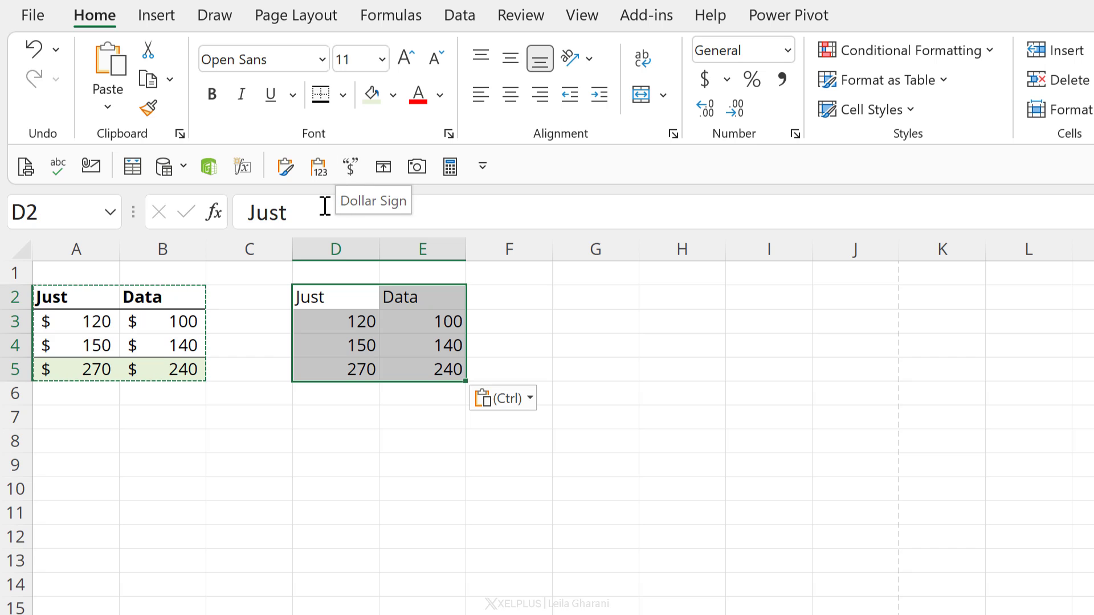
Step: Start a formula in D5 pointing at A5 and cycle it with F4 to =A$5
{"action": "left_click", "coordinate": [322, 371]}
{"action": "key", "text": "F2"}
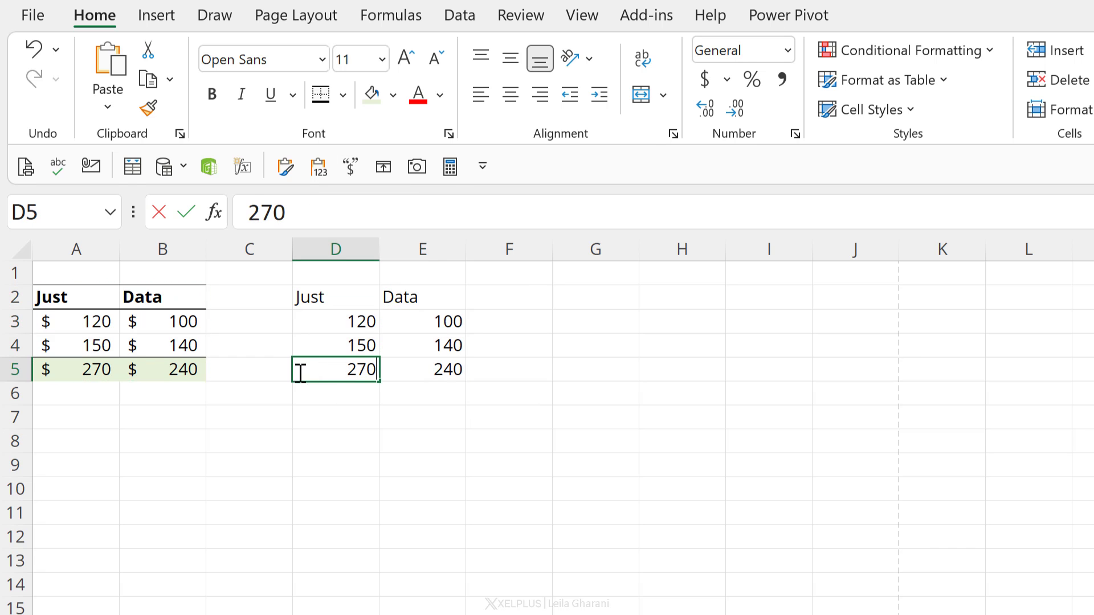
{"action": "type", "text": "="}
{"action": "left_click", "coordinate": [92, 369]}
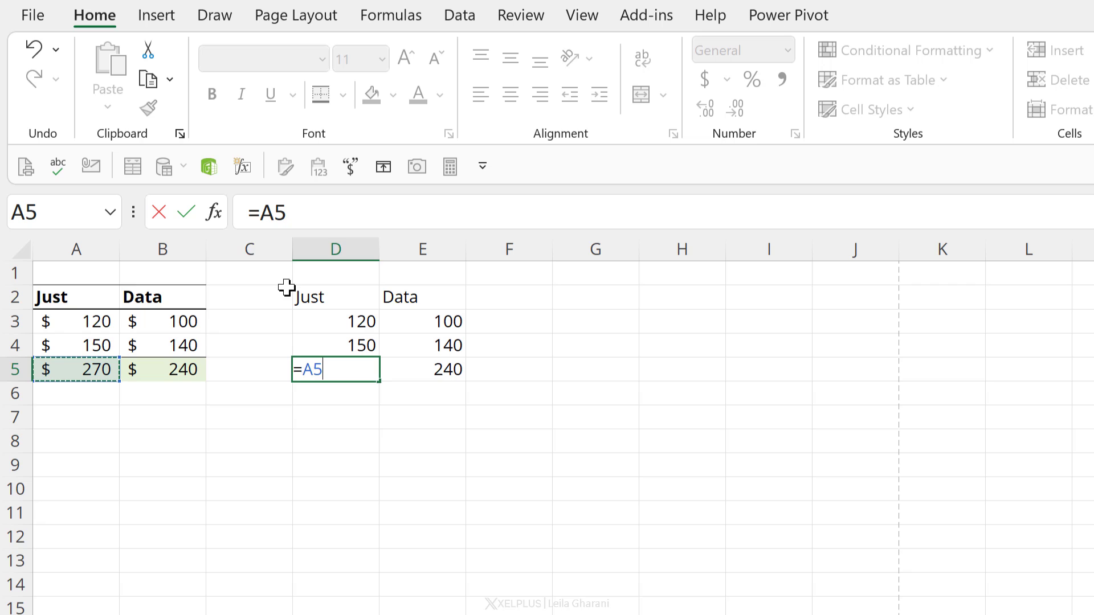
{"action": "left_click", "coordinate": [334, 220]}
{"action": "key", "text": "F4"}
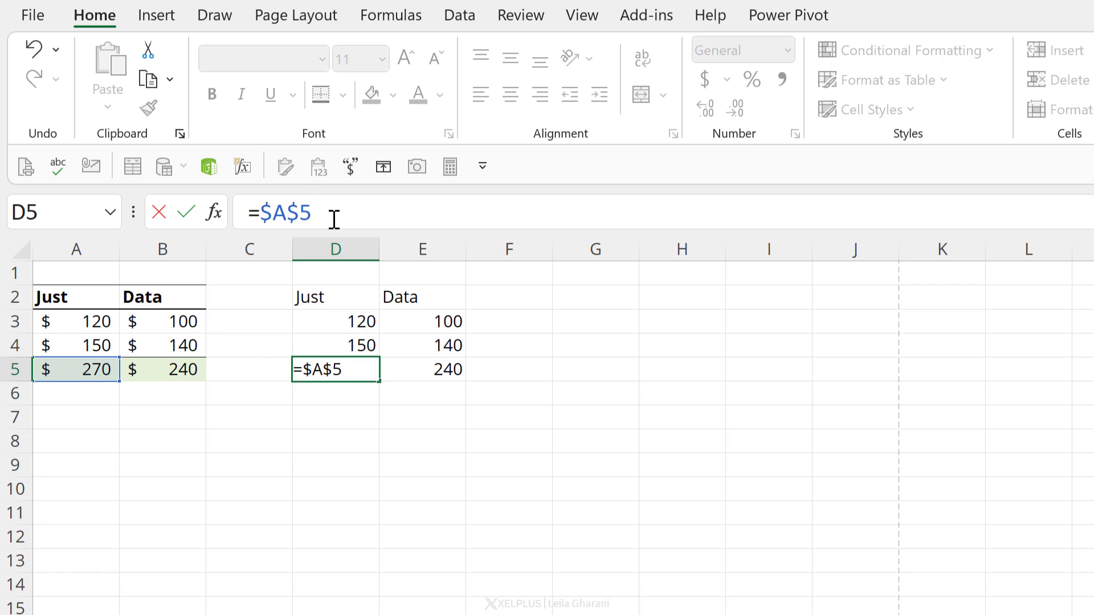
{"action": "key", "text": "F4"}
{"action": "key", "text": "F4"}
{"action": "key", "text": "F4"}
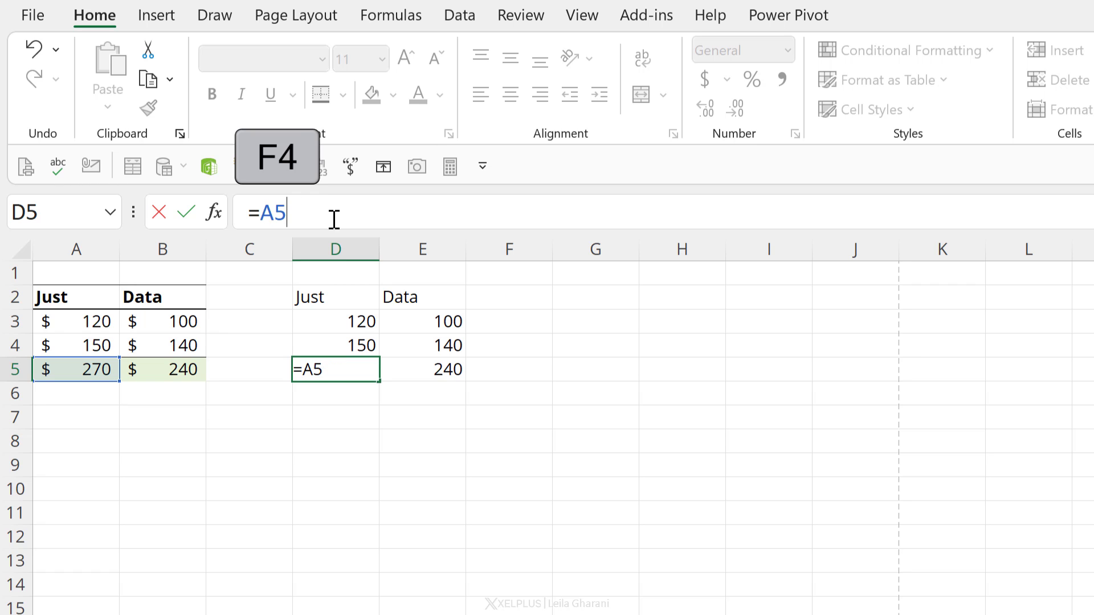
{"action": "key", "text": "F4"}
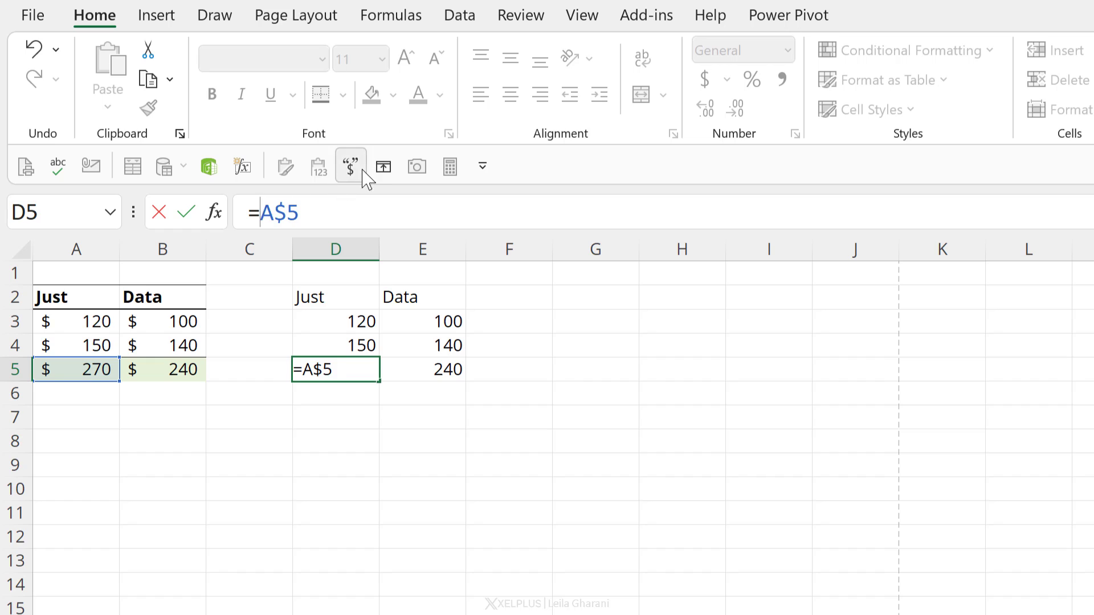
Step: Insert a $ before the column letter so D5's formula reads =$A$5
{"action": "type", "text": "$A$5"}
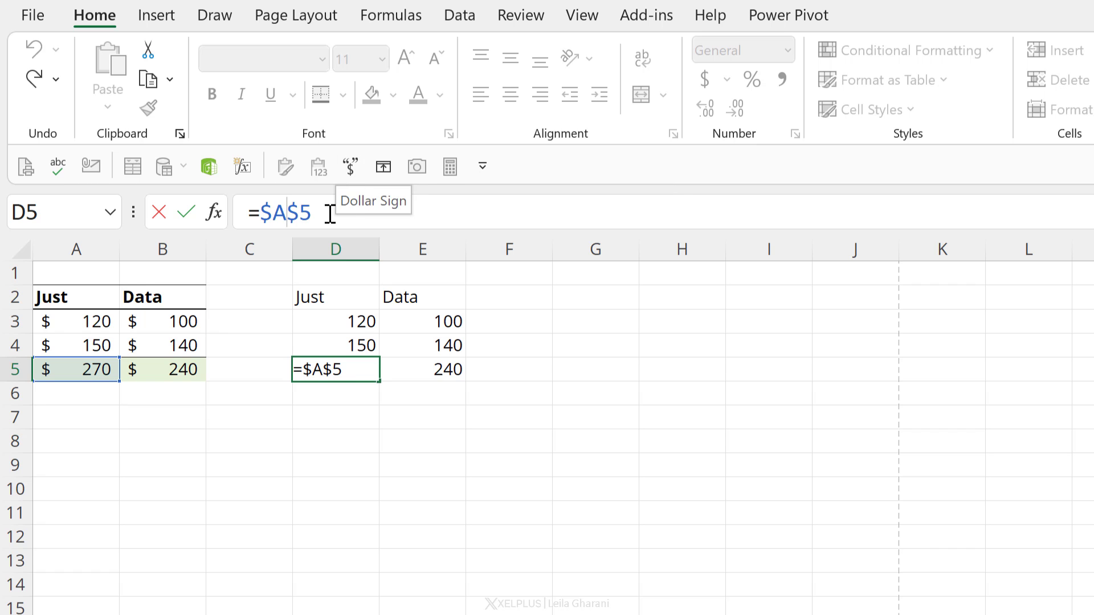
Step: Commit =$A$5 in D5 to show $ 270, then collapse and restore the ribbon twice
{"action": "key", "text": "Return"}
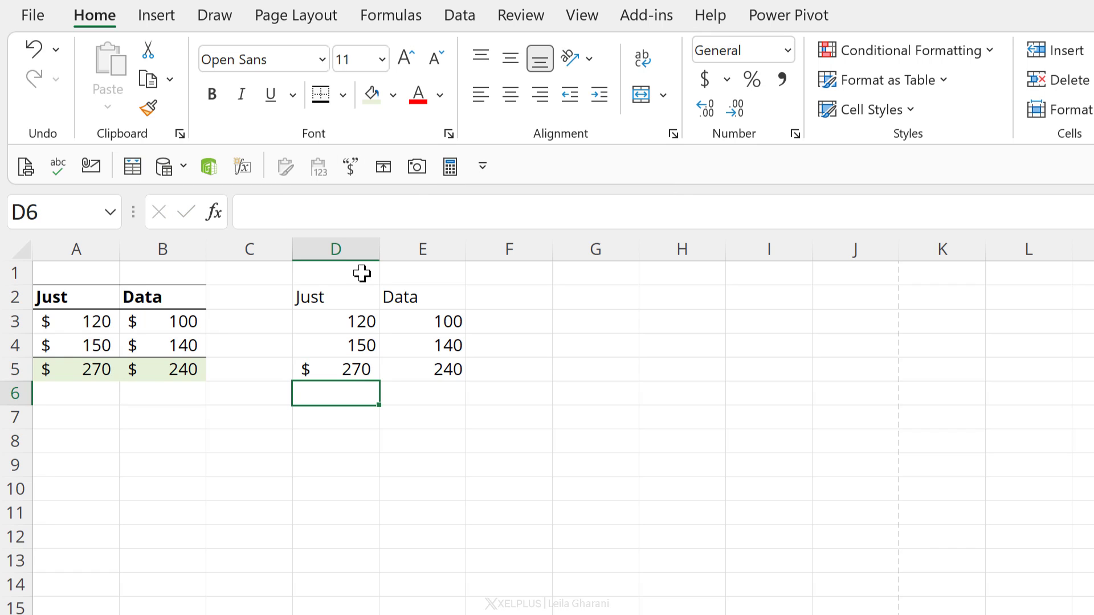
{"action": "left_click", "coordinate": [383, 166]}
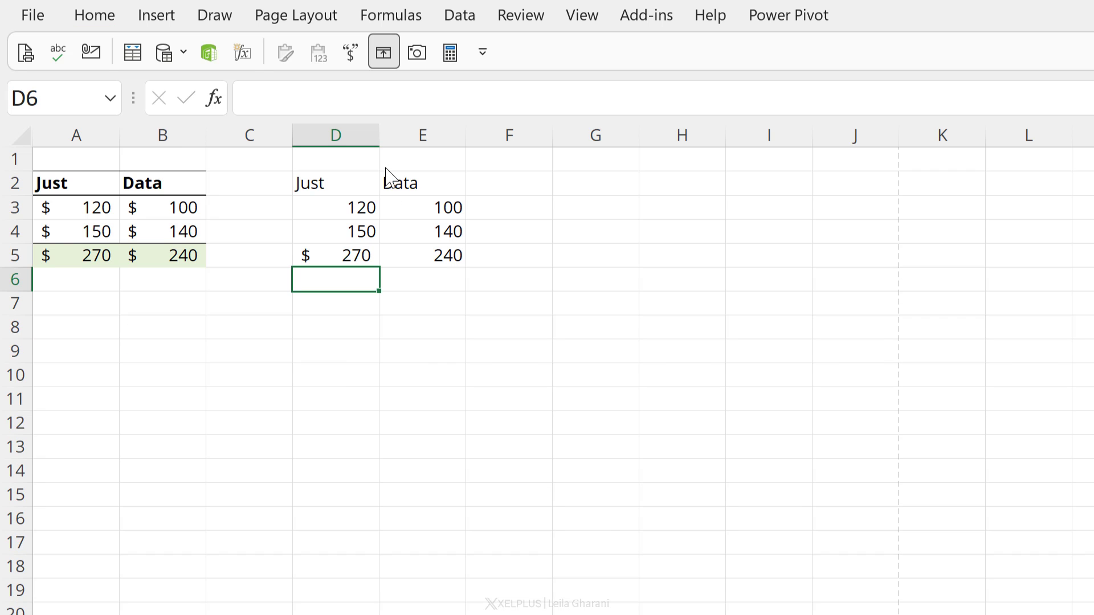
{"action": "left_click", "coordinate": [380, 55]}
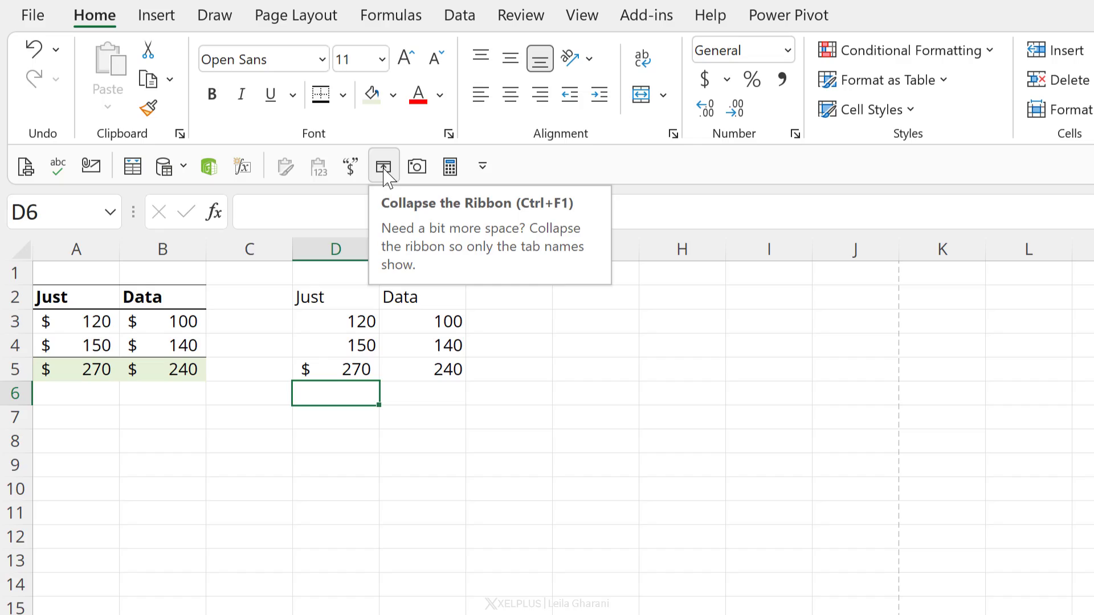
{"action": "left_click", "coordinate": [385, 175]}
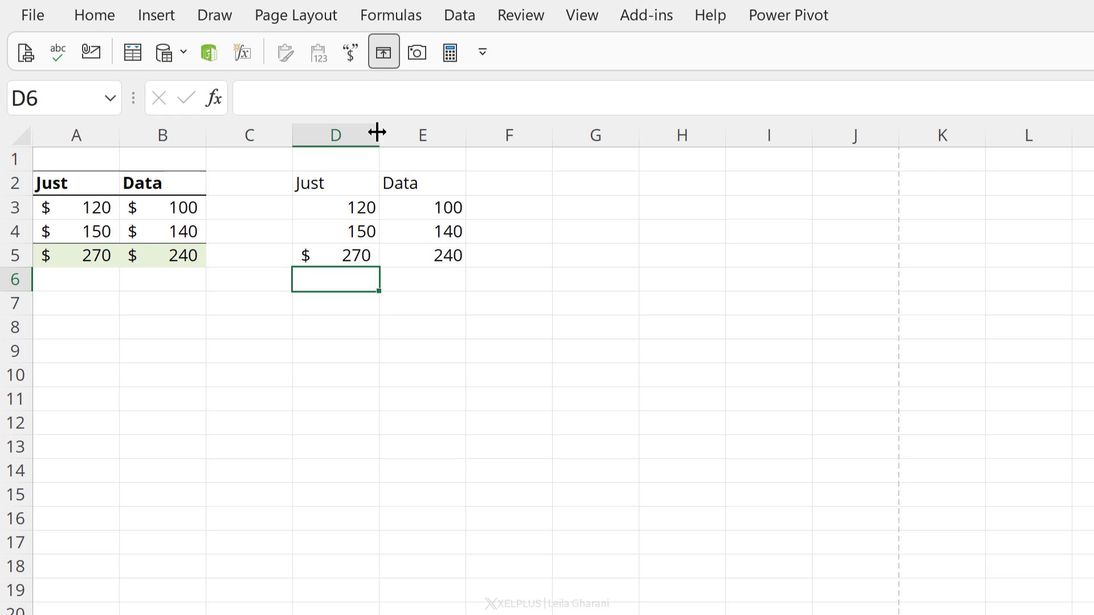
{"action": "left_click", "coordinate": [384, 49]}
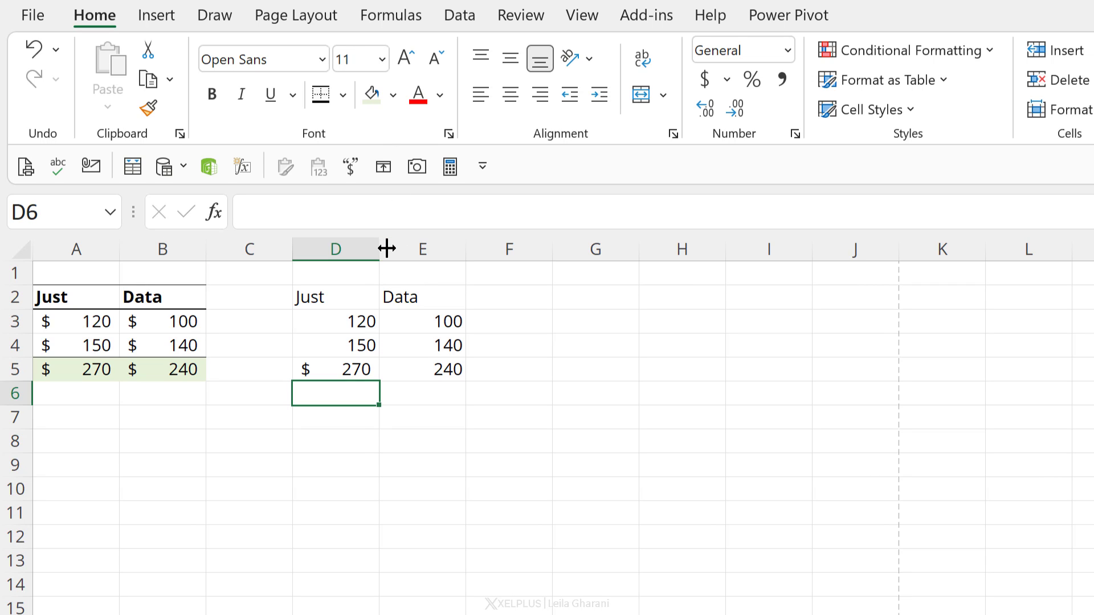
Step: Capture the A2:B5 Just/Data table with the Camera tool and place the live picture below it
{"action": "left_click", "coordinate": [80, 296]}
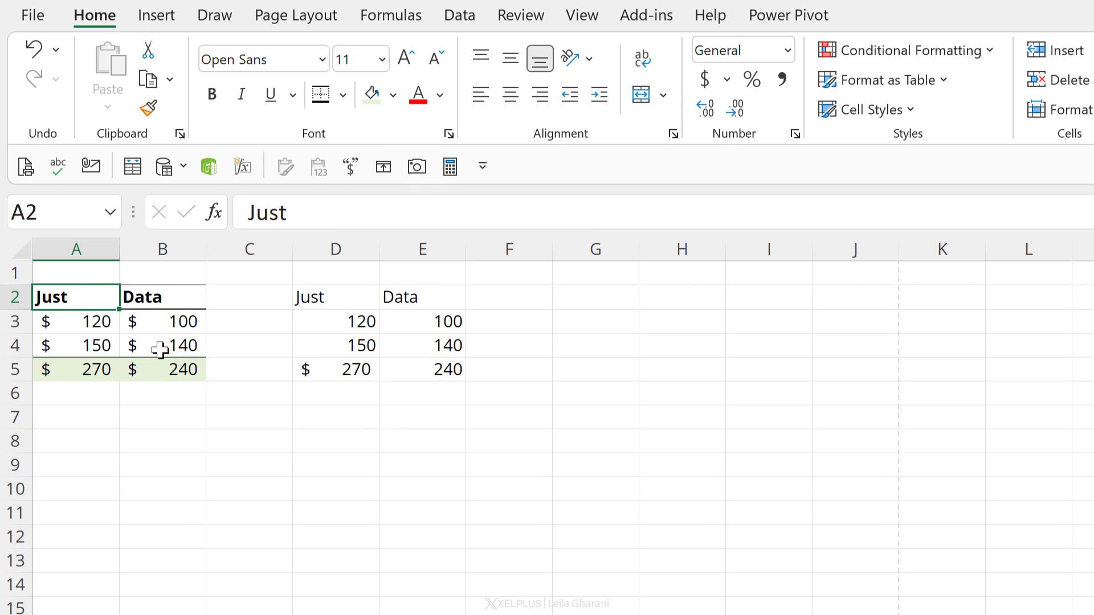
{"action": "left_click_drag", "start_coordinate": [160, 351], "coordinate": [193, 373]}
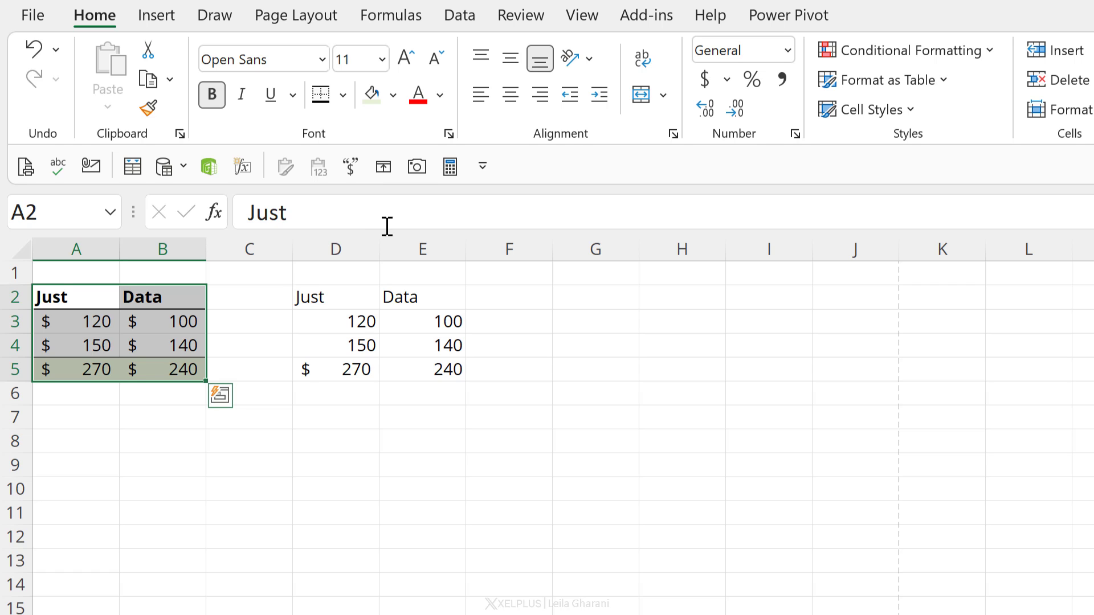
{"action": "left_click", "coordinate": [416, 170]}
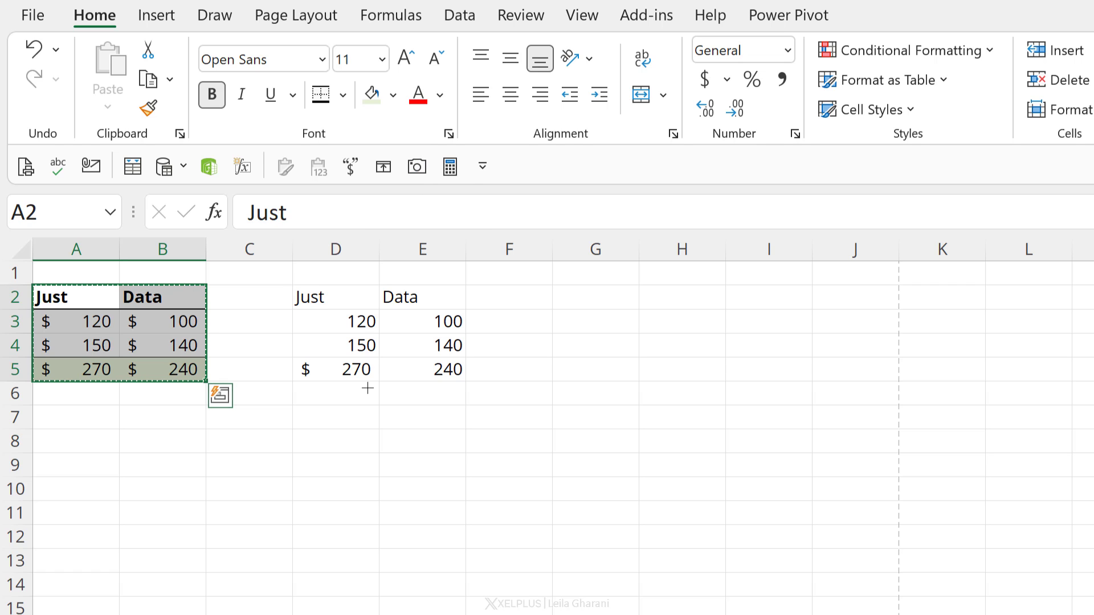
{"action": "left_click", "coordinate": [375, 433]}
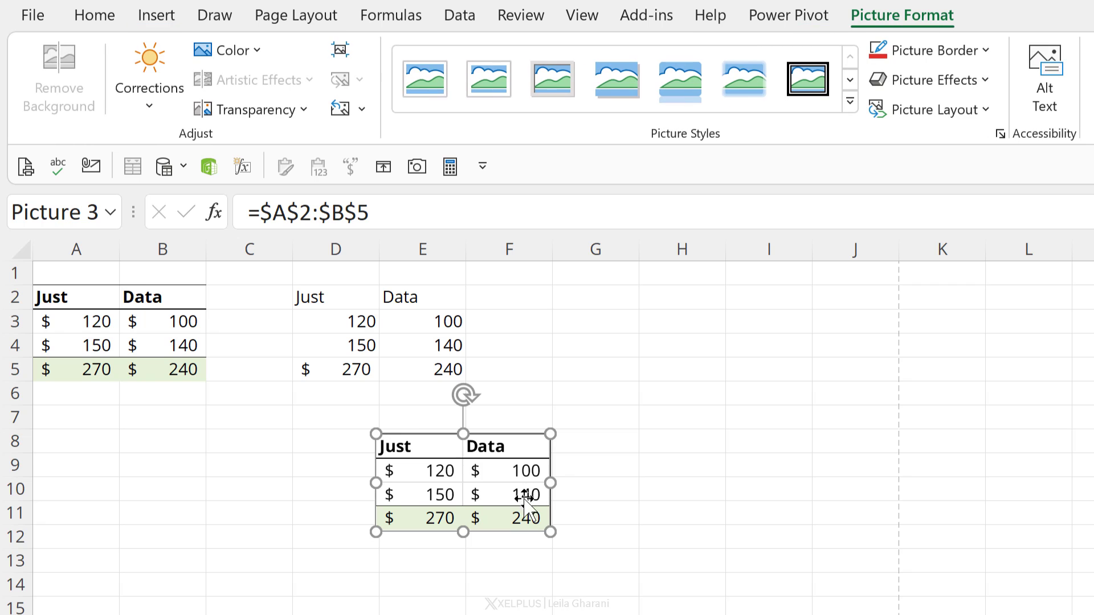
{"action": "left_click_drag", "start_coordinate": [458, 476], "coordinate": [410, 478]}
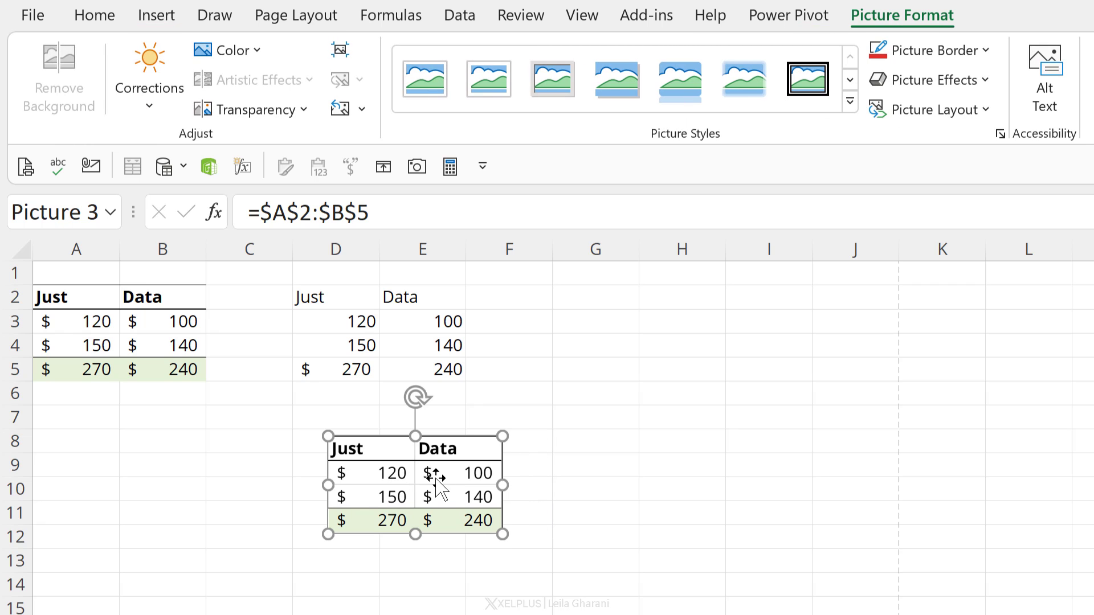
Step: Change cell B3 to 120
{"action": "left_click", "coordinate": [182, 324]}
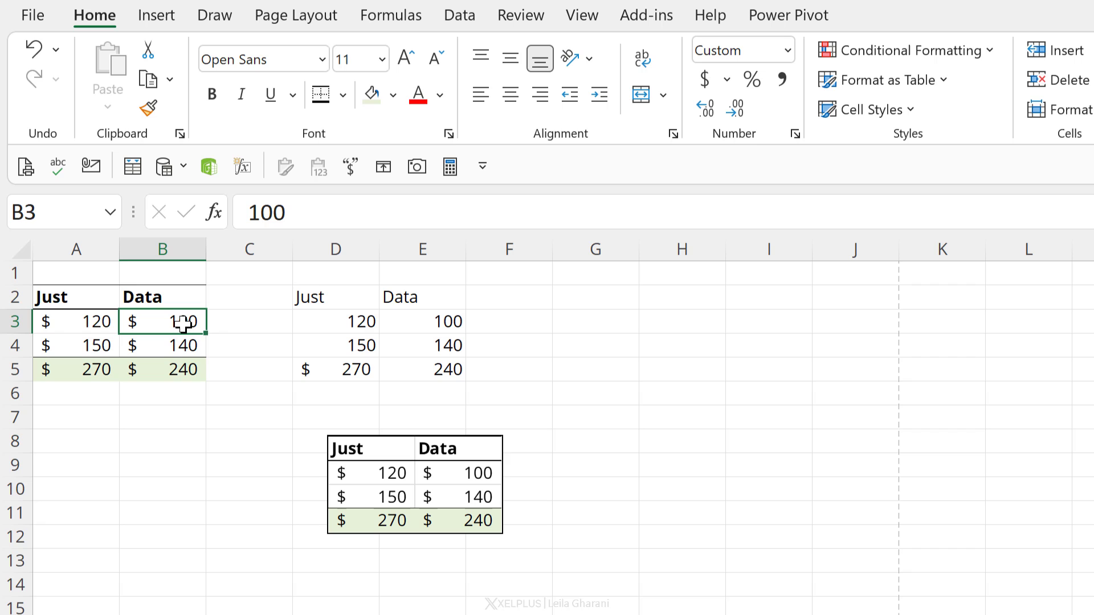
{"action": "type", "text": "120"}
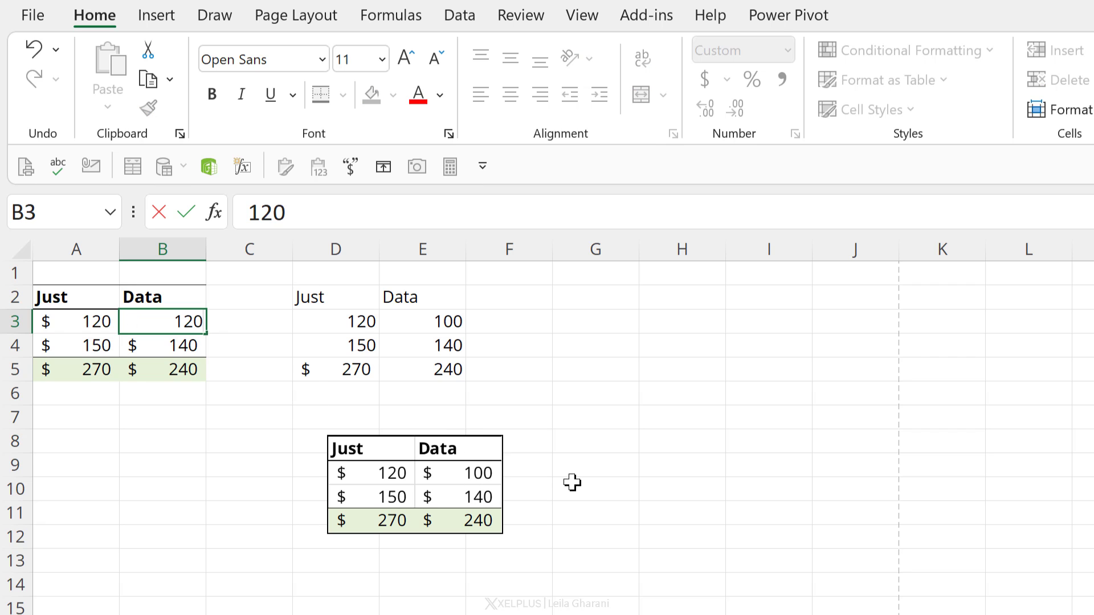
{"action": "key", "text": "Return"}
Step: Move and resize the linked table picture to sit over rows 8–11
{"action": "left_click", "coordinate": [460, 507]}
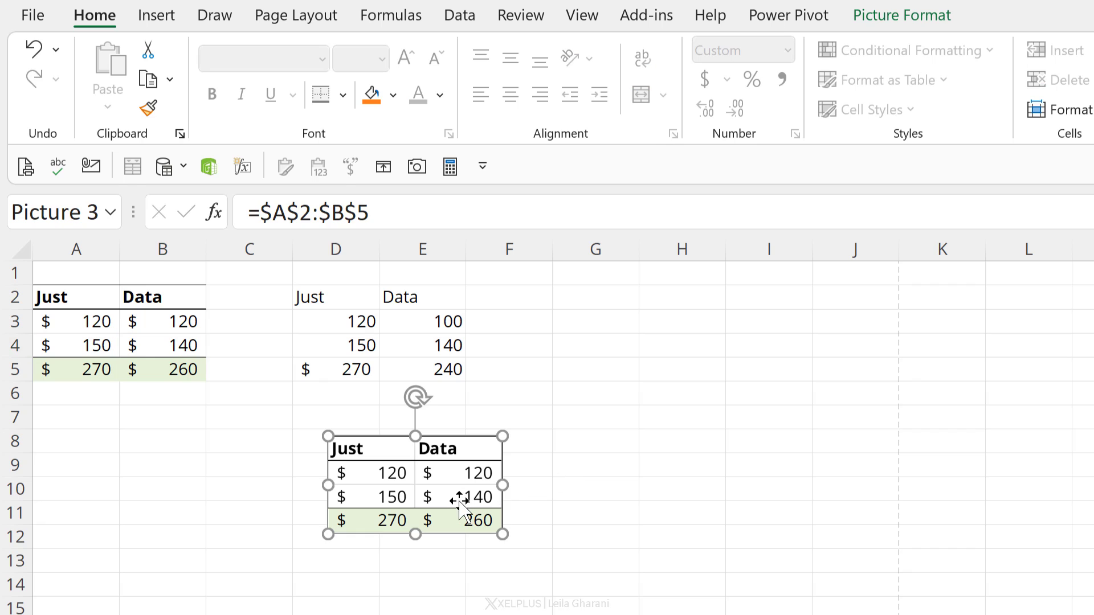
{"action": "left_click_drag", "start_coordinate": [326, 437], "coordinate": [400, 497]}
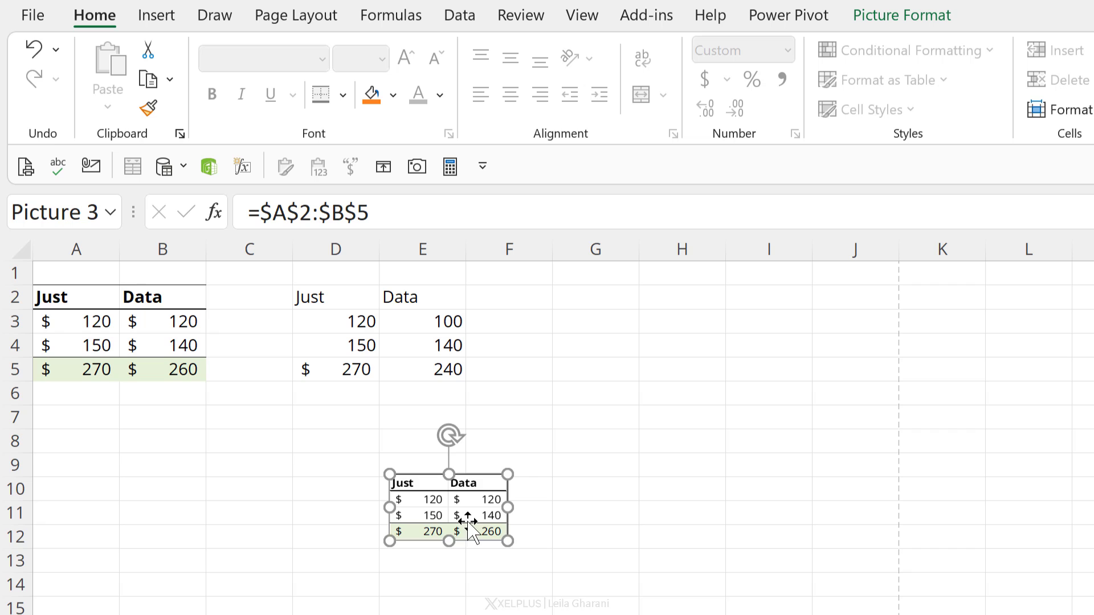
{"action": "left_click_drag", "start_coordinate": [473, 524], "coordinate": [221, 496]}
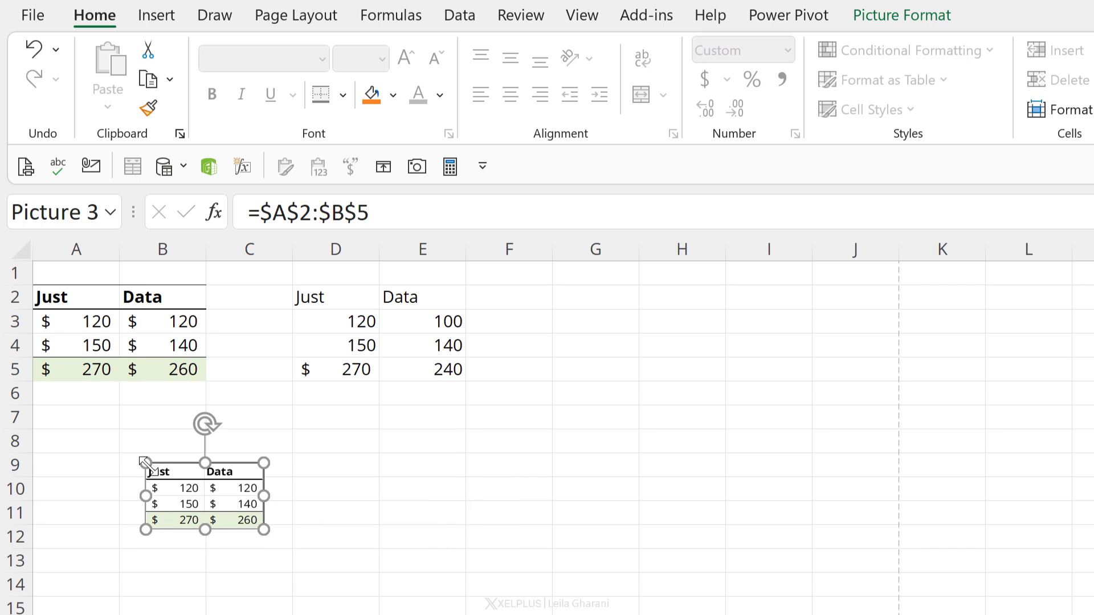
{"action": "left_click_drag", "start_coordinate": [154, 473], "coordinate": [93, 441]}
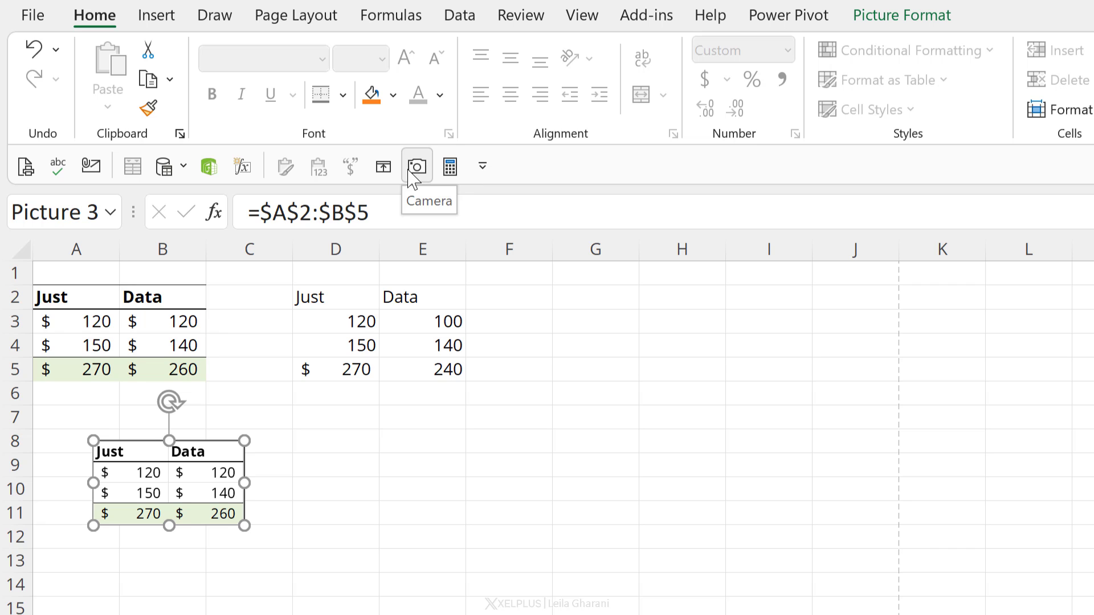
{"action": "left_click", "coordinate": [349, 442]}
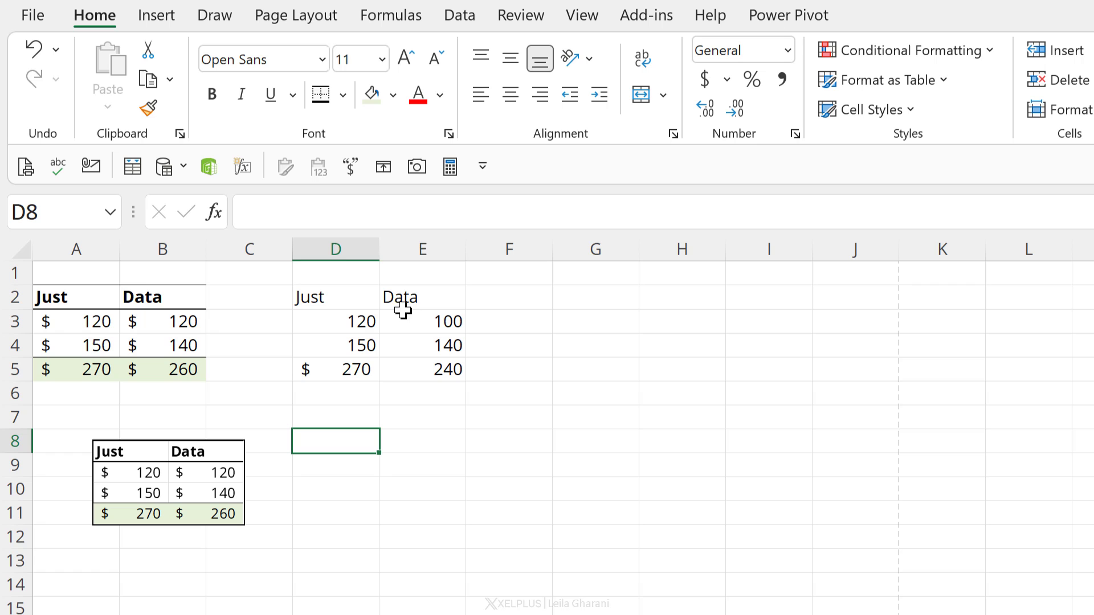
{"action": "left_click", "coordinate": [451, 166]}
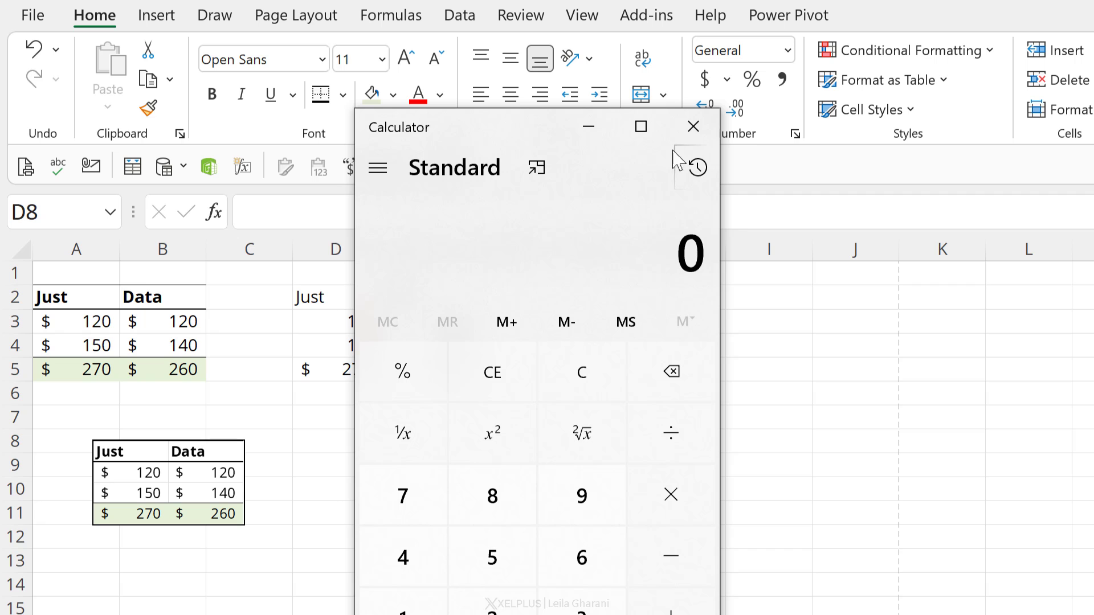
{"action": "left_click", "coordinate": [694, 127]}
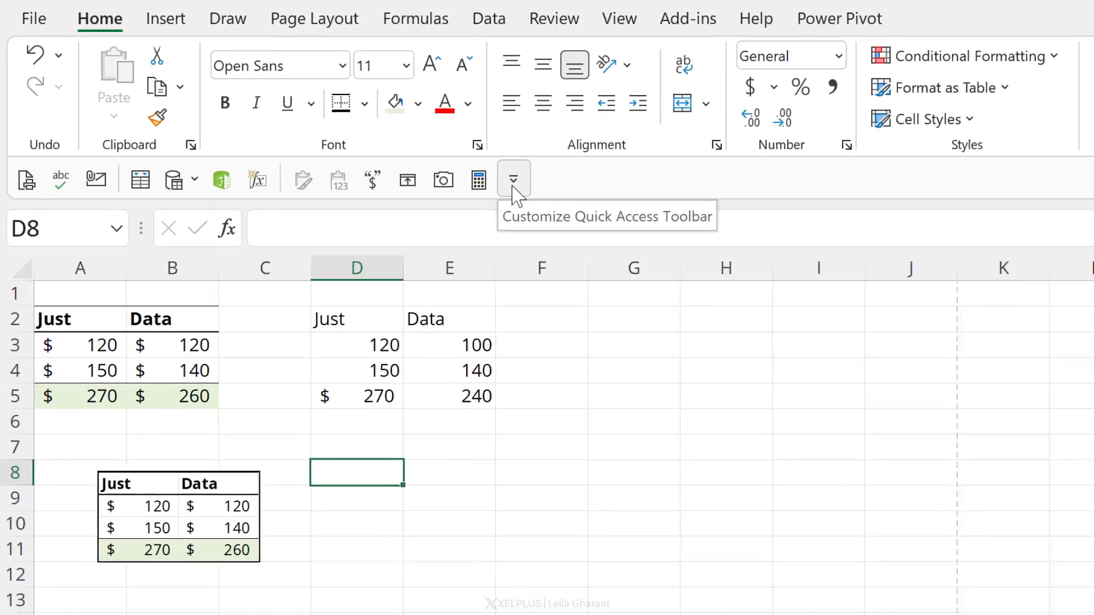
Step: Open the Quick Access Toolbar page of Excel Options from the toolbar's customisation menu
{"action": "left_click", "coordinate": [578, 203]}
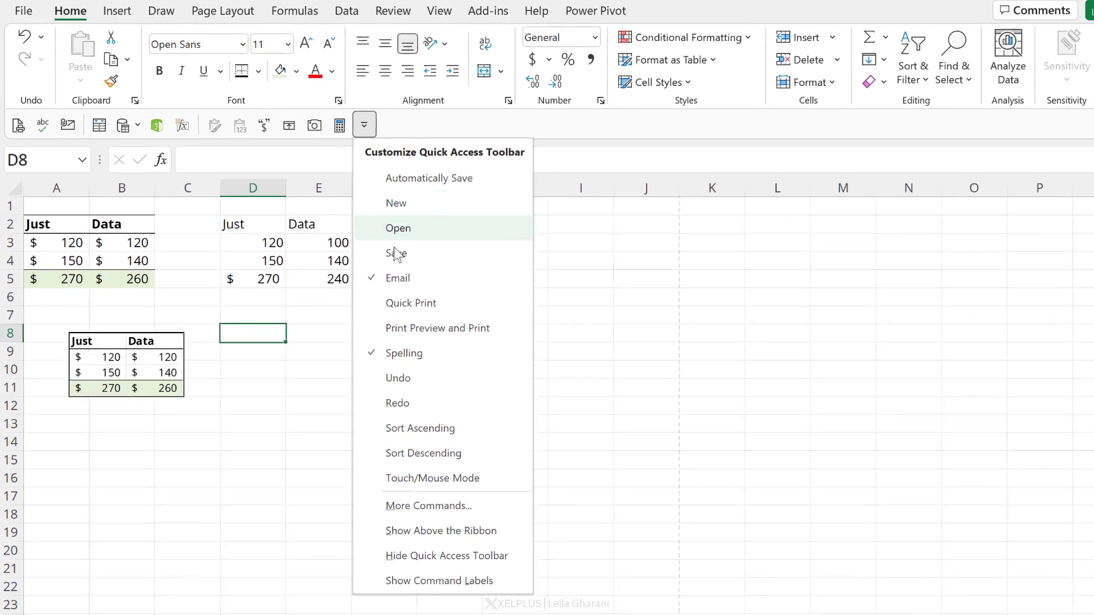
{"action": "left_click", "coordinate": [487, 577]}
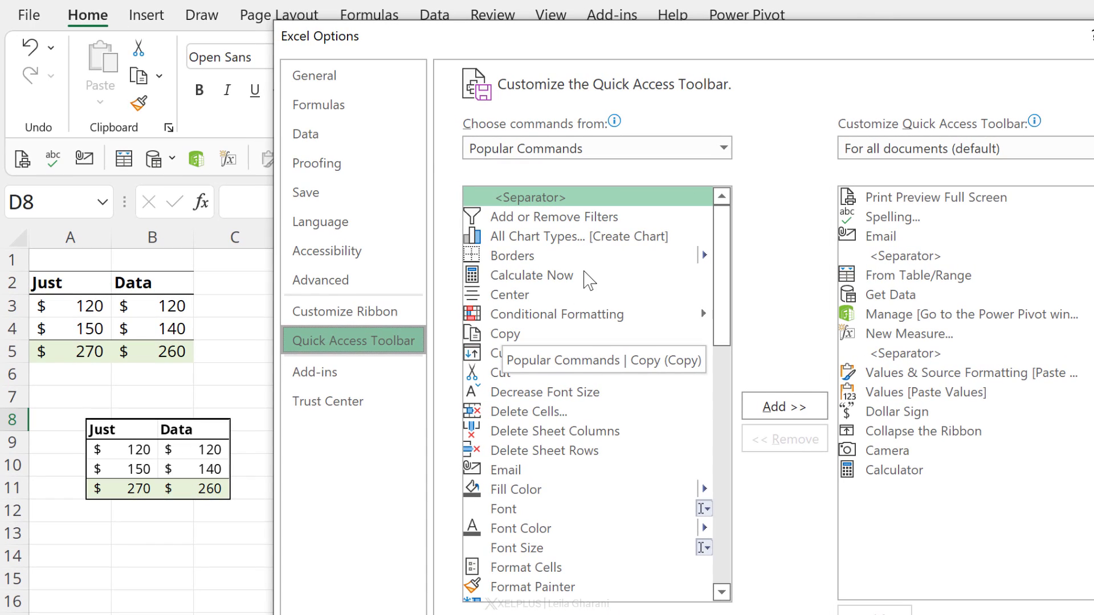
{"action": "scroll", "coordinate": [576, 422], "scroll_direction": "down", "scroll_amount": 3}
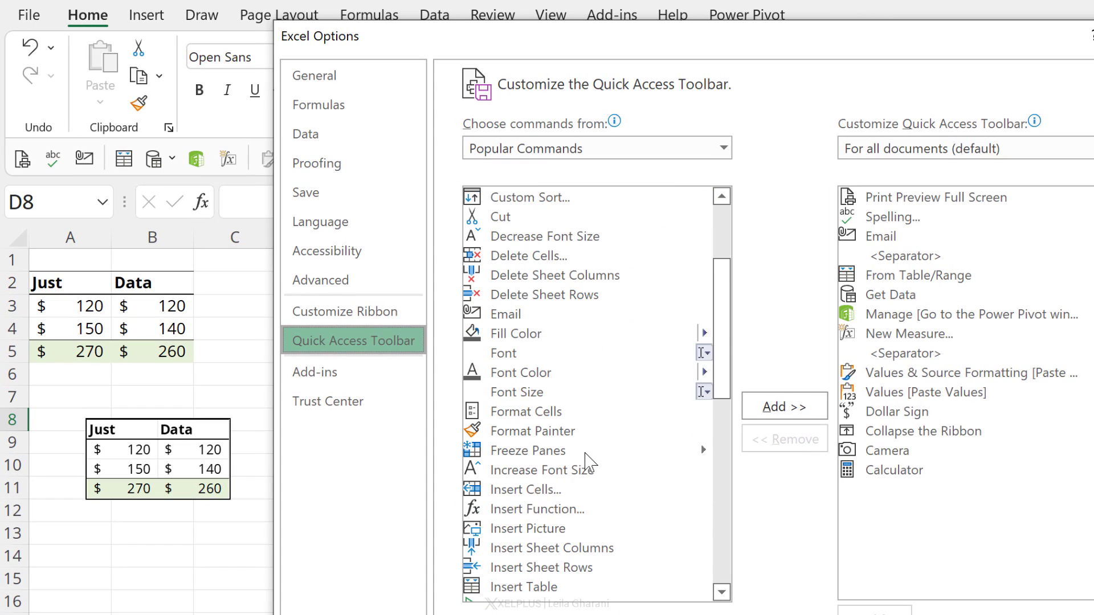
{"action": "scroll", "coordinate": [593, 453], "scroll_direction": "up", "scroll_amount": 3}
Step: Set Choose commands from to Commands Not in the Ribbon
{"action": "left_click", "coordinate": [724, 148]}
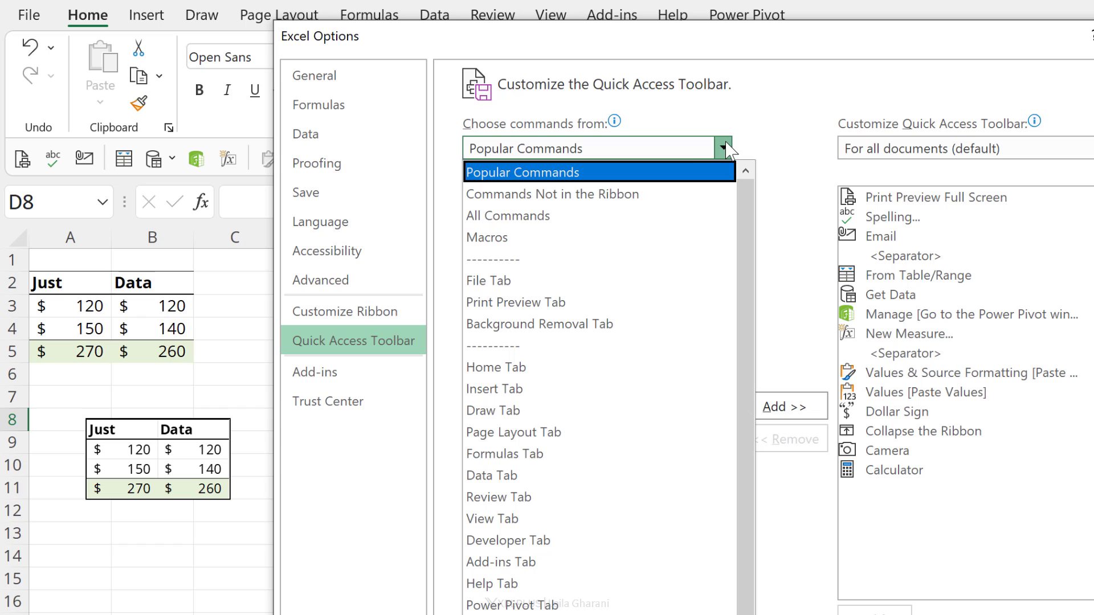
{"action": "left_click", "coordinate": [606, 195]}
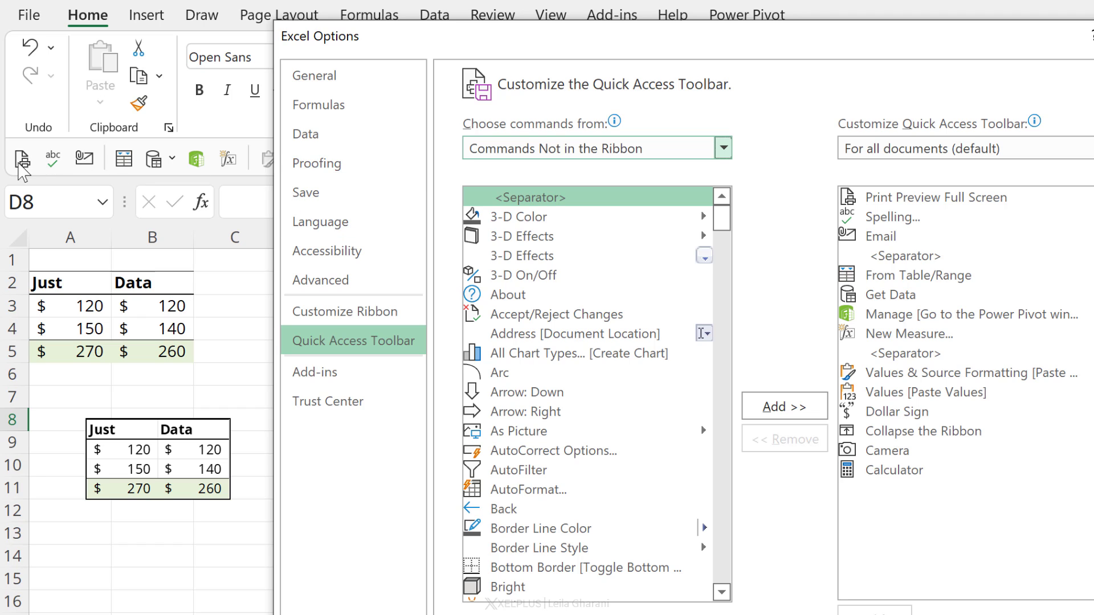
{"action": "left_click", "coordinate": [723, 148]}
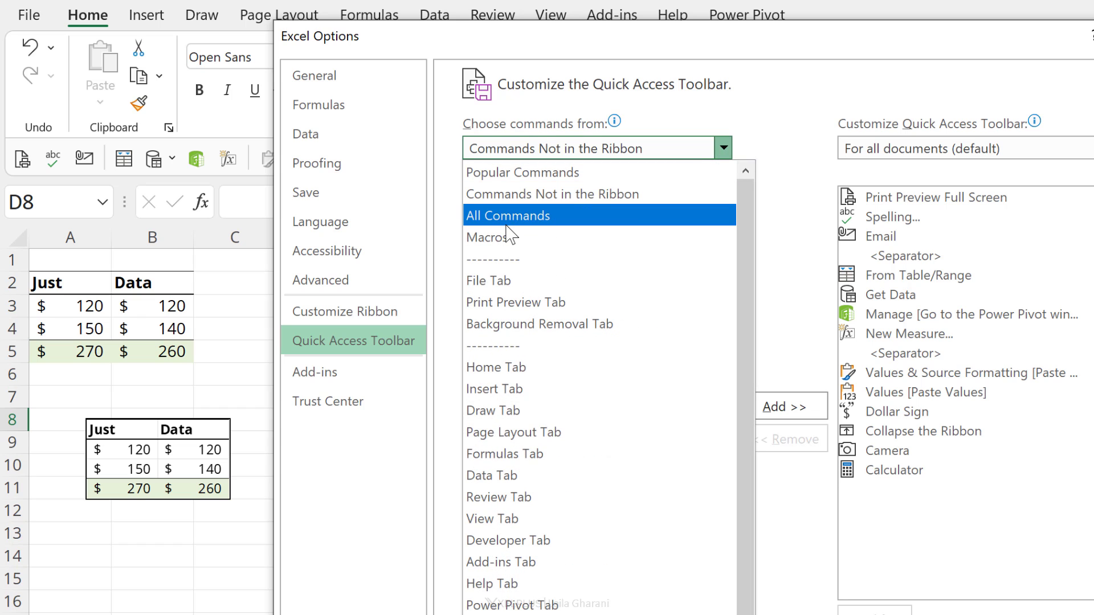
{"action": "left_click", "coordinate": [520, 214]}
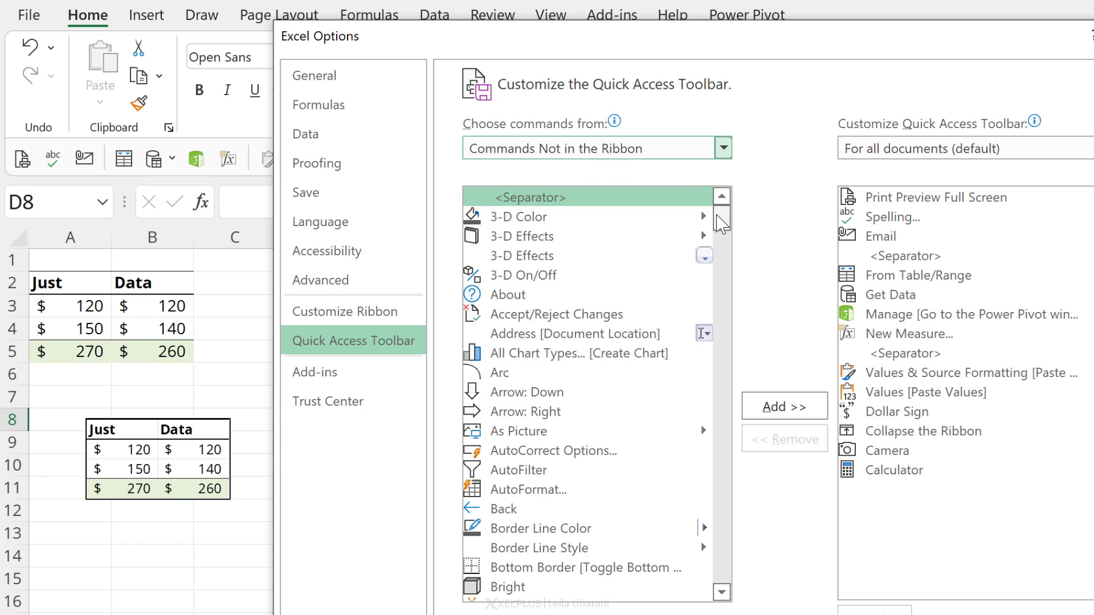
{"action": "left_click_drag", "start_coordinate": [724, 227], "coordinate": [740, 325]}
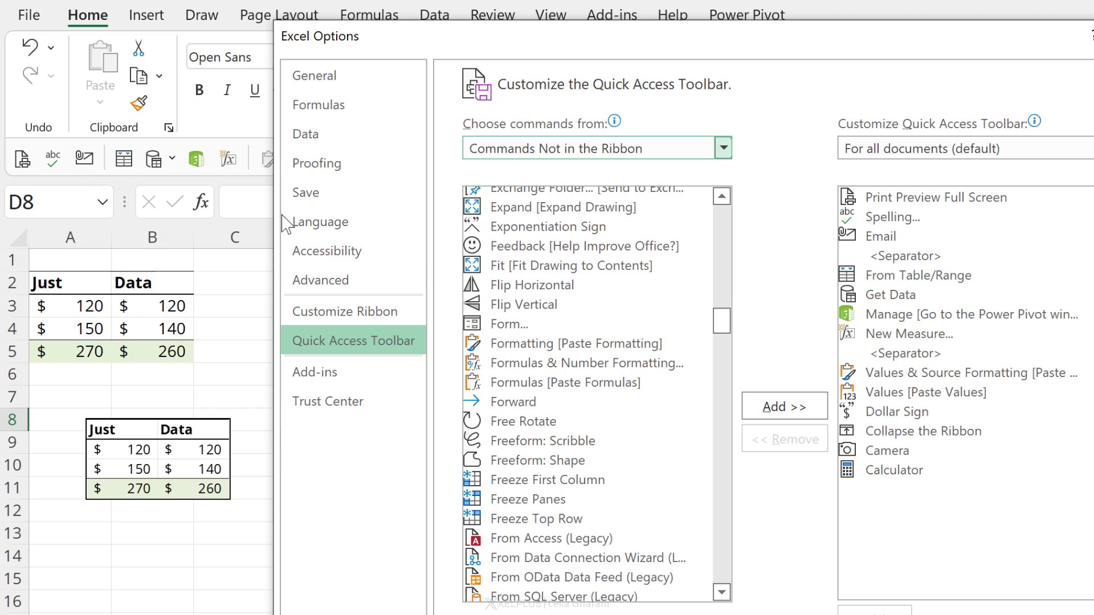
{"action": "left_click_drag", "start_coordinate": [720, 325], "coordinate": [722, 394]}
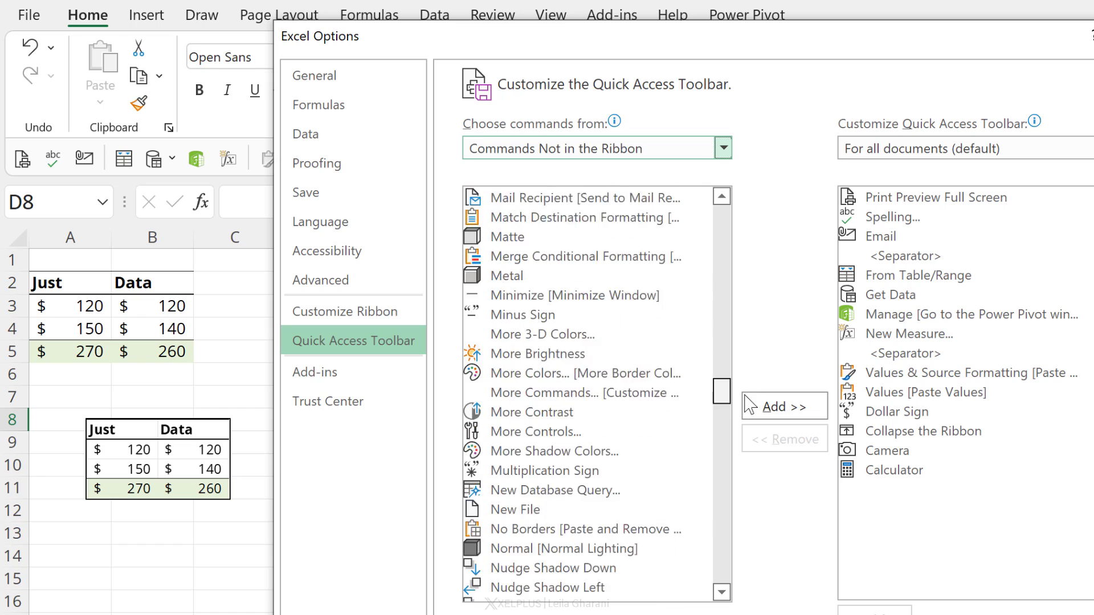
{"action": "scroll", "coordinate": [627, 433], "scroll_direction": "down", "scroll_amount": 15}
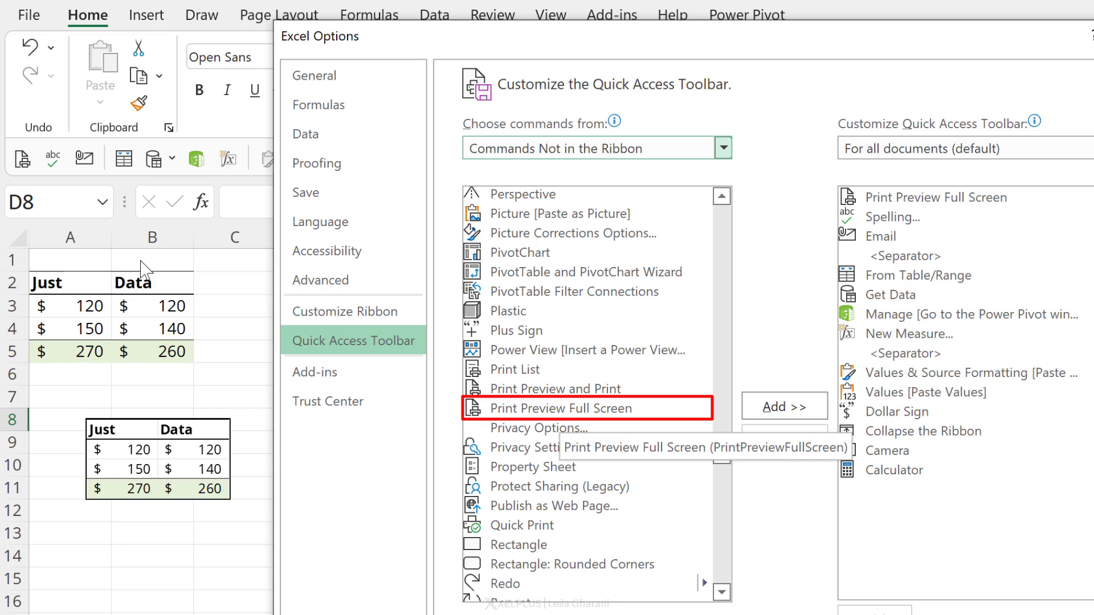
{"action": "left_click", "coordinate": [602, 406]}
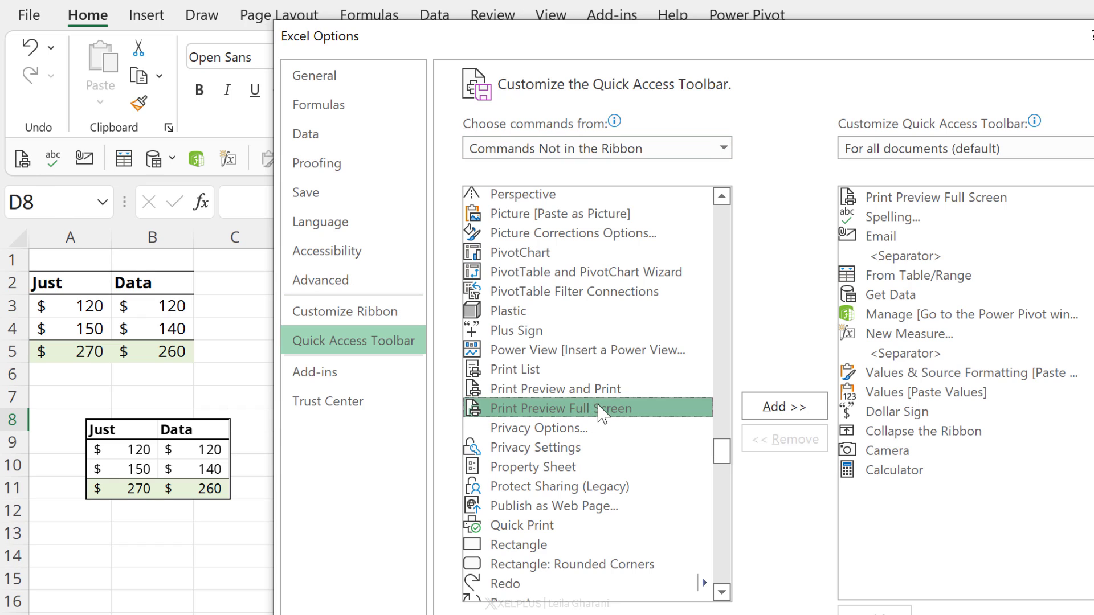
{"action": "left_click", "coordinate": [792, 408]}
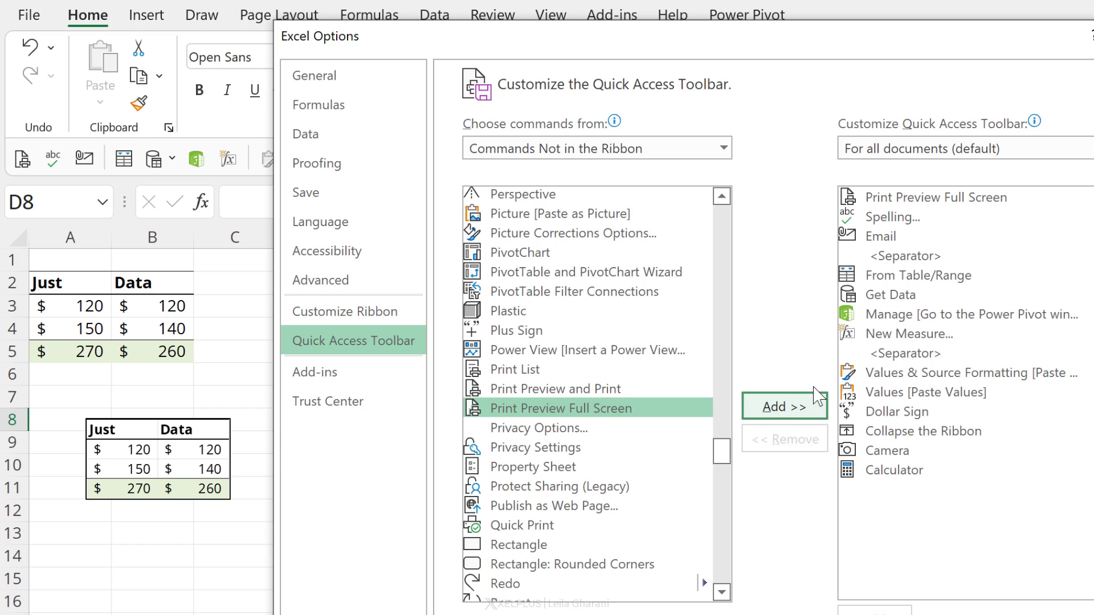
{"action": "left_click", "coordinate": [927, 436]}
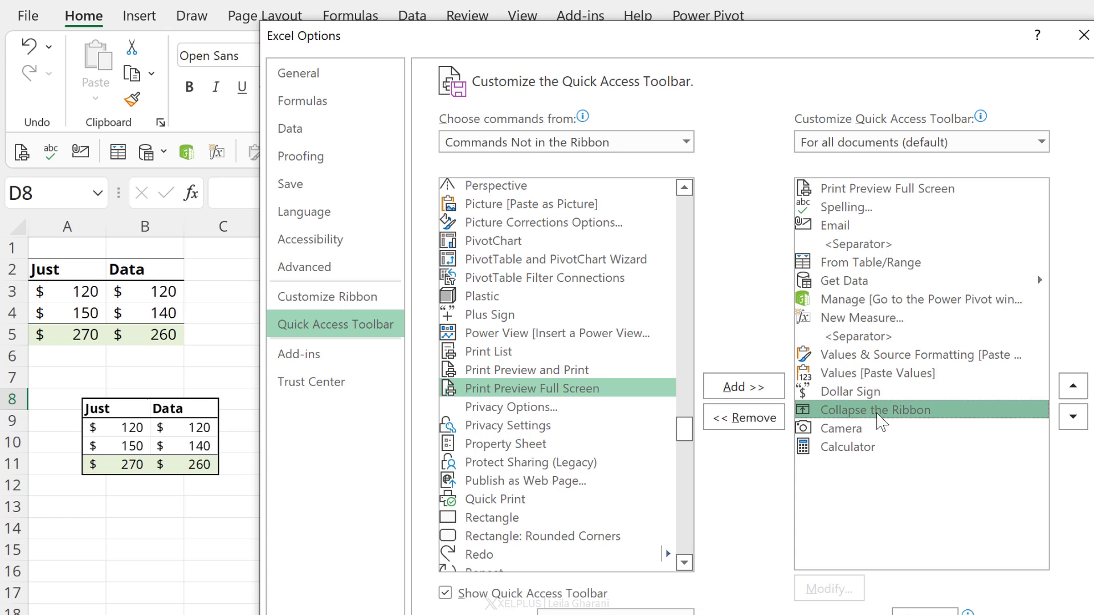
{"action": "left_click", "coordinate": [1073, 387]}
{"action": "left_click", "coordinate": [1074, 387]}
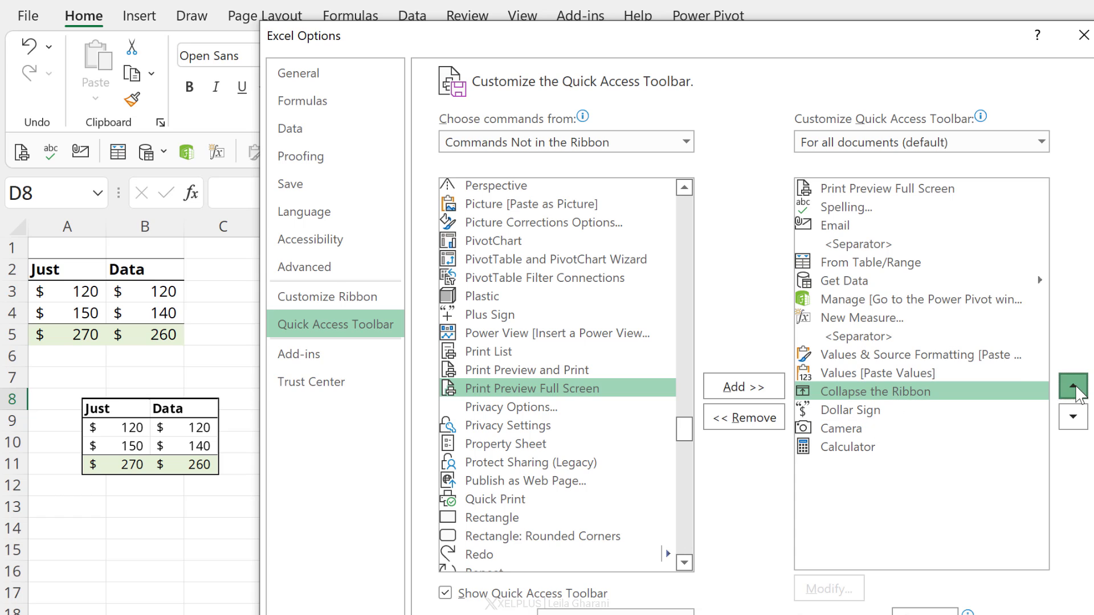
{"action": "left_click", "coordinate": [1077, 416]}
{"action": "left_click", "coordinate": [1077, 415]}
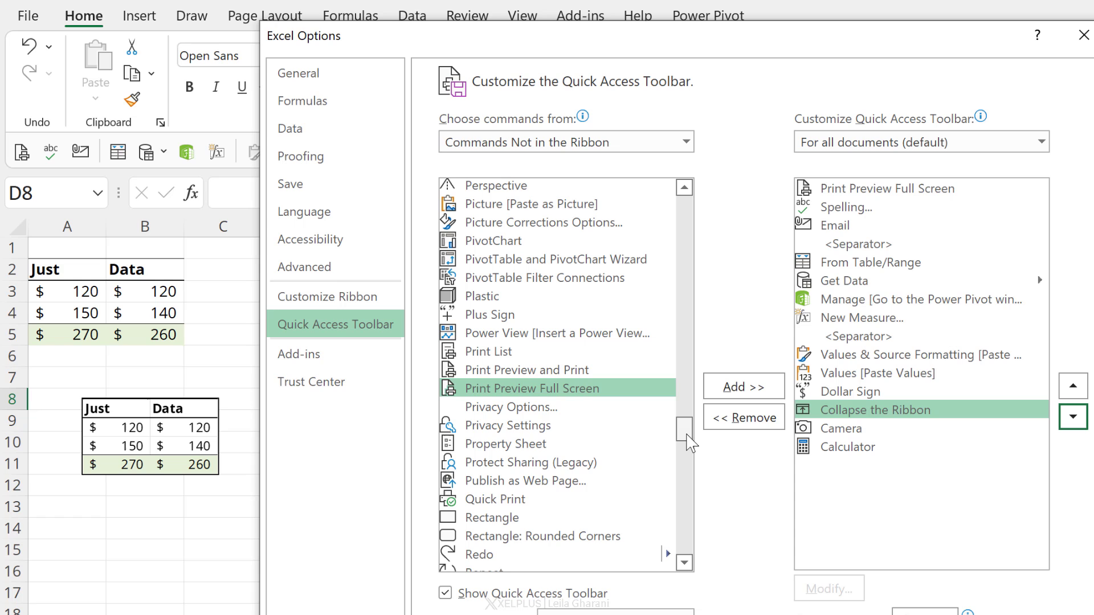
{"action": "left_click_drag", "start_coordinate": [688, 442], "coordinate": [686, 415]}
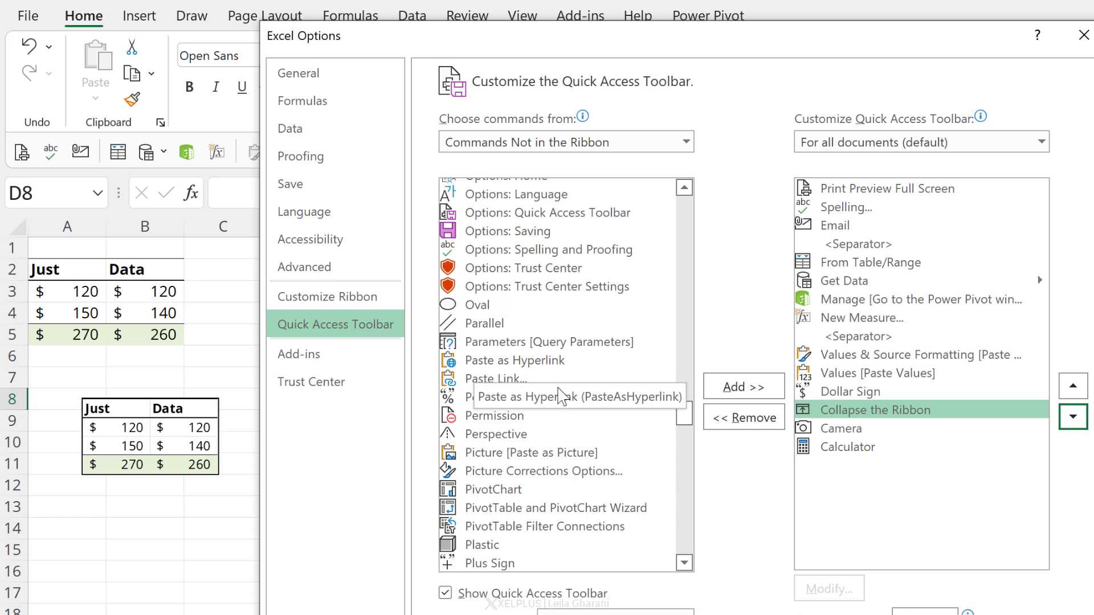
{"action": "left_click_drag", "start_coordinate": [686, 416], "coordinate": [692, 547]}
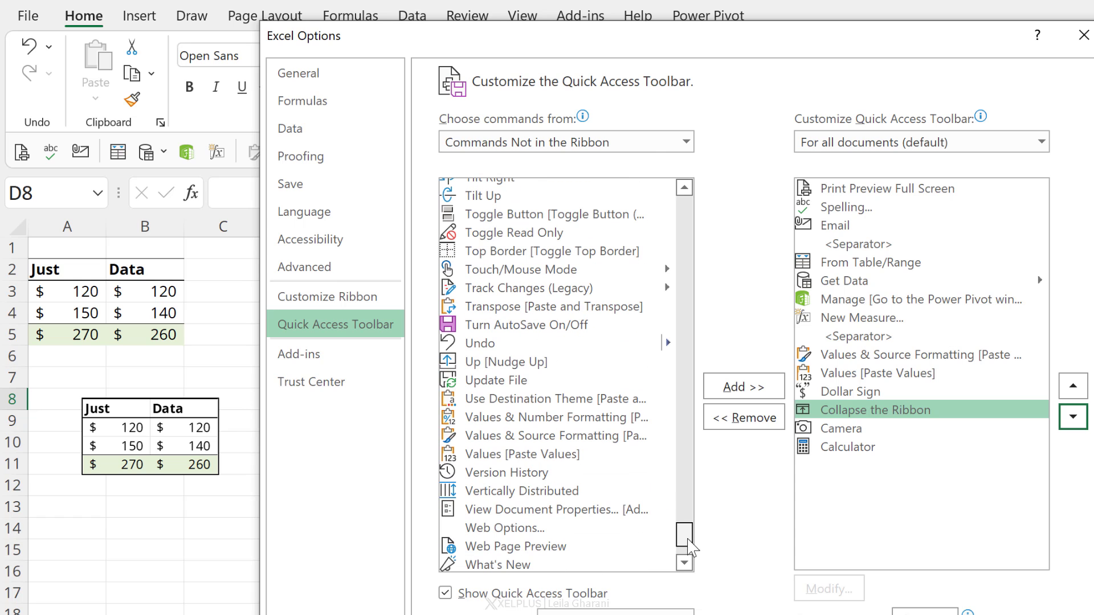
{"action": "left_click", "coordinate": [515, 459]}
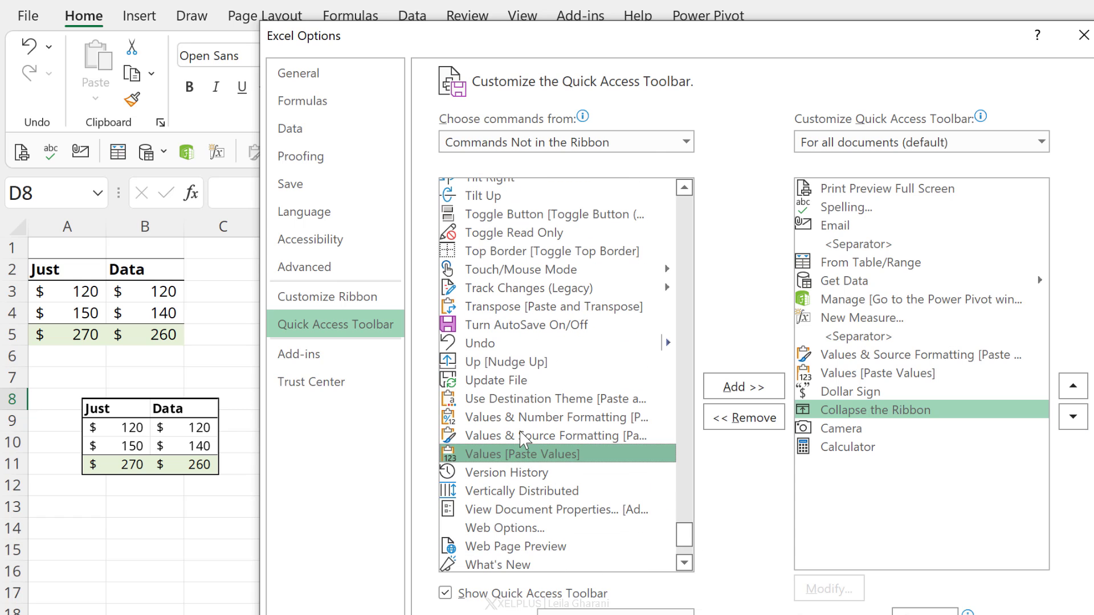
{"action": "left_click", "coordinate": [520, 435]}
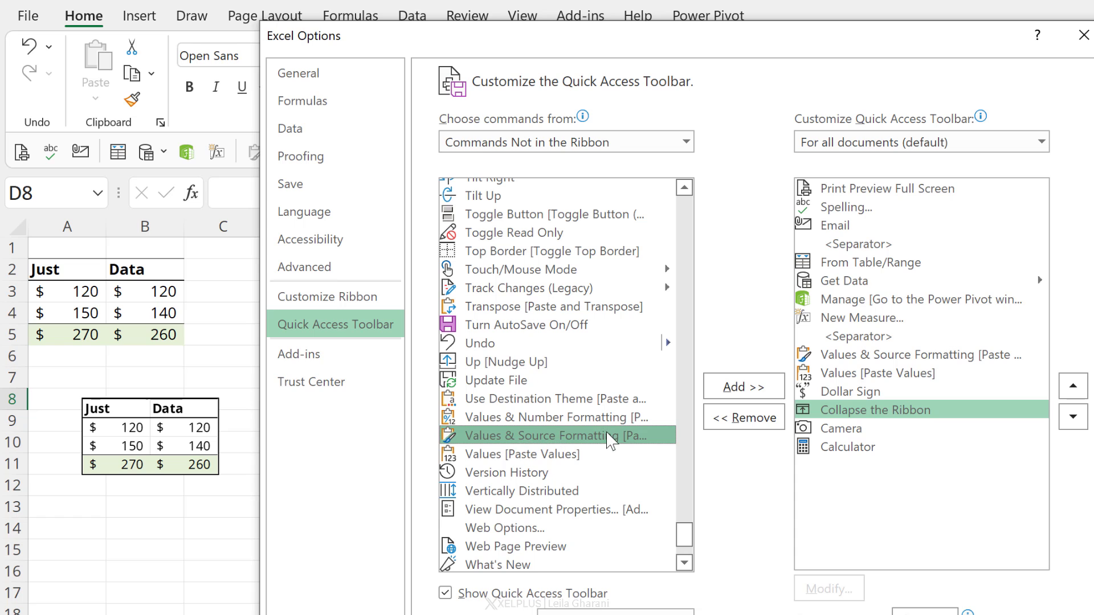
{"action": "left_click_drag", "start_coordinate": [674, 515], "coordinate": [655, 339]}
{"action": "left_click", "coordinate": [529, 340]}
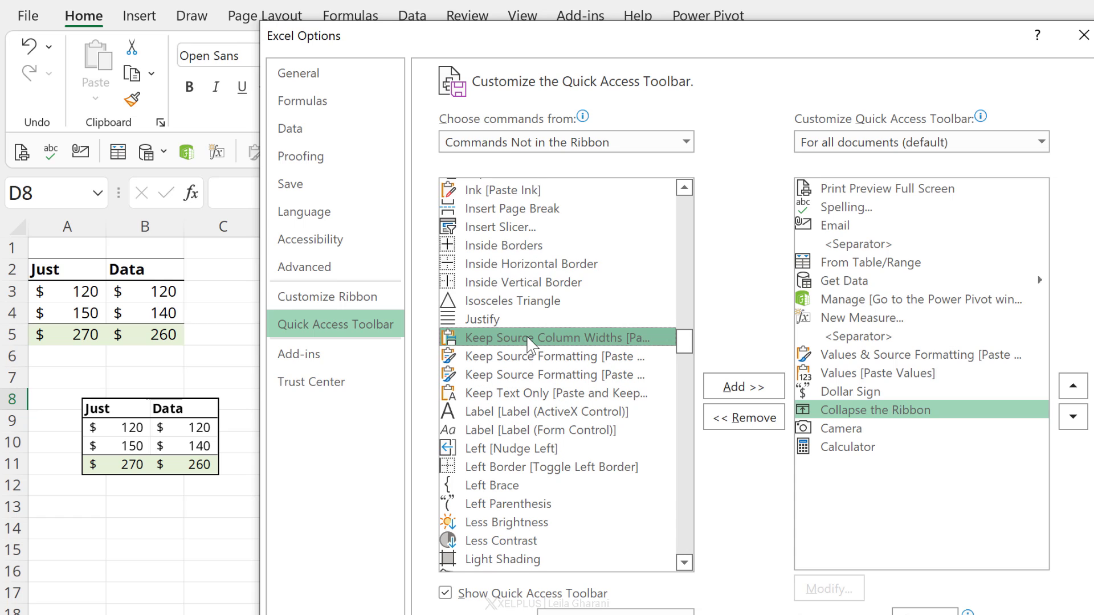
{"action": "left_click", "coordinate": [550, 358]}
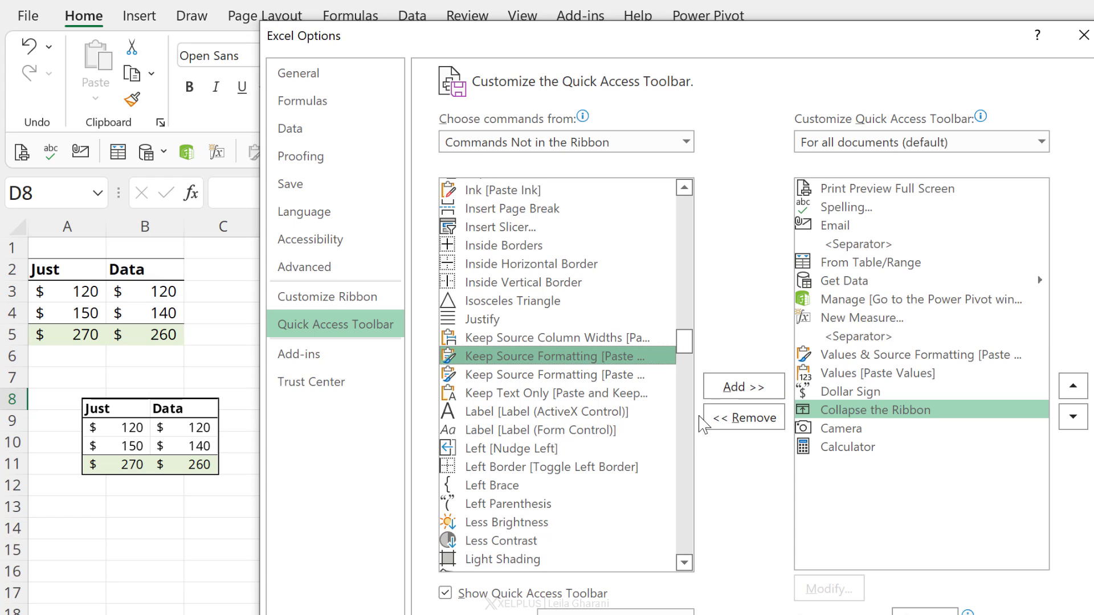
Step: List the Home Tab commands, then switch the source to Table Tools | Table Design Tab
{"action": "left_click", "coordinate": [686, 141]}
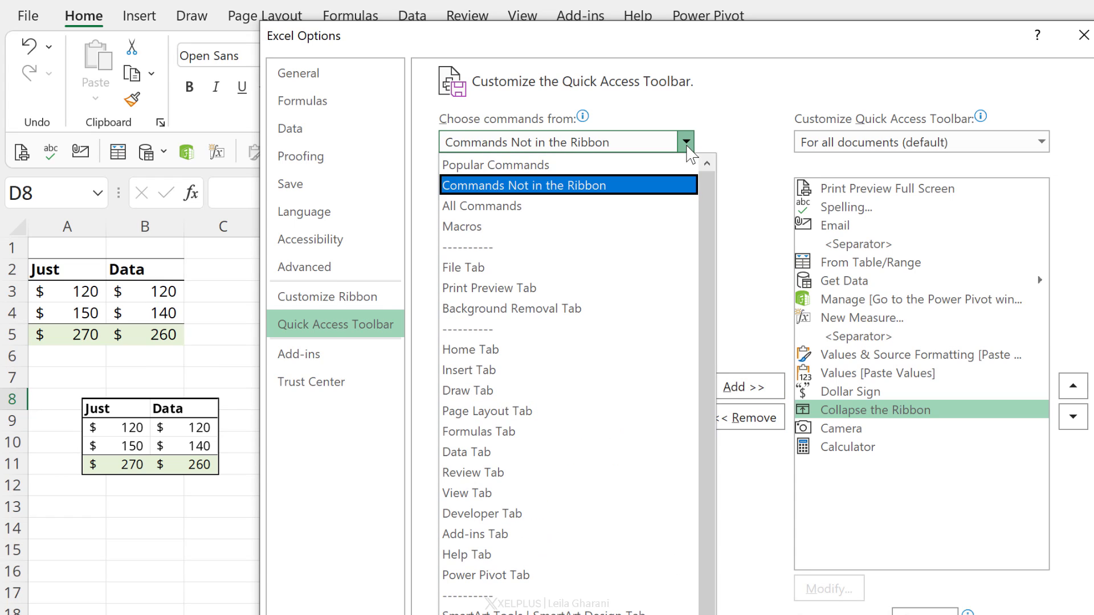
{"action": "left_click", "coordinate": [523, 353]}
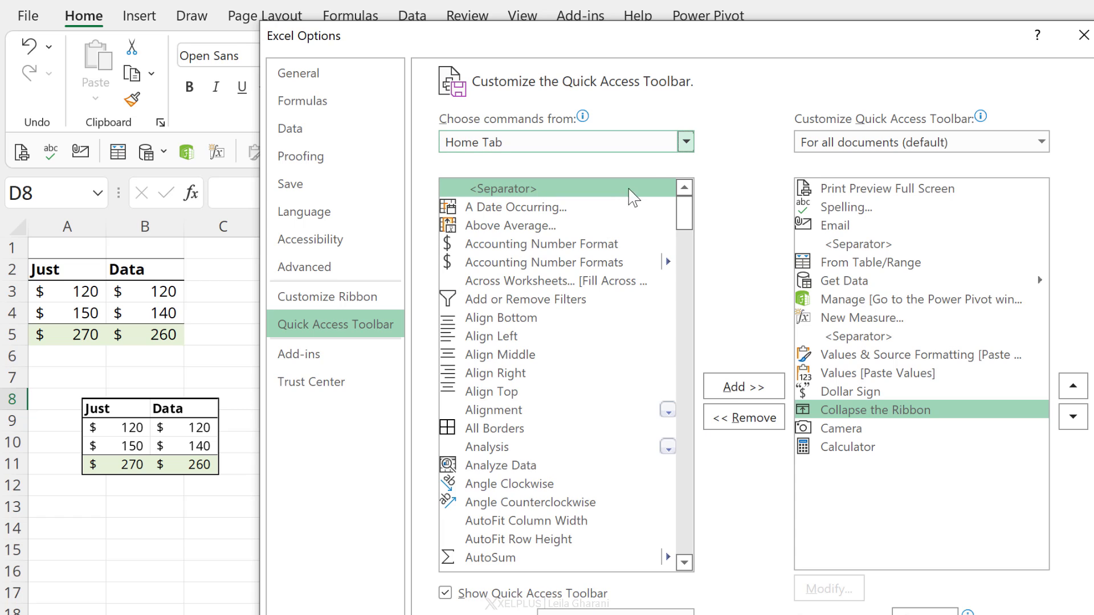
{"action": "left_click", "coordinate": [686, 143]}
{"action": "scroll", "coordinate": [578, 419], "scroll_direction": "down", "scroll_amount": 4}
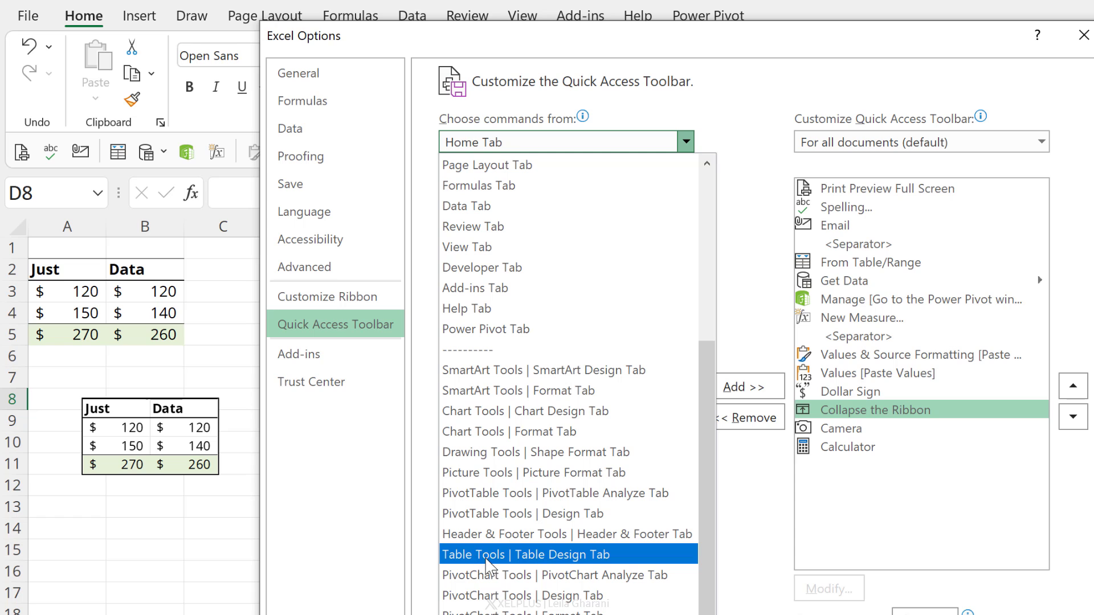
{"action": "left_click", "coordinate": [474, 555]}
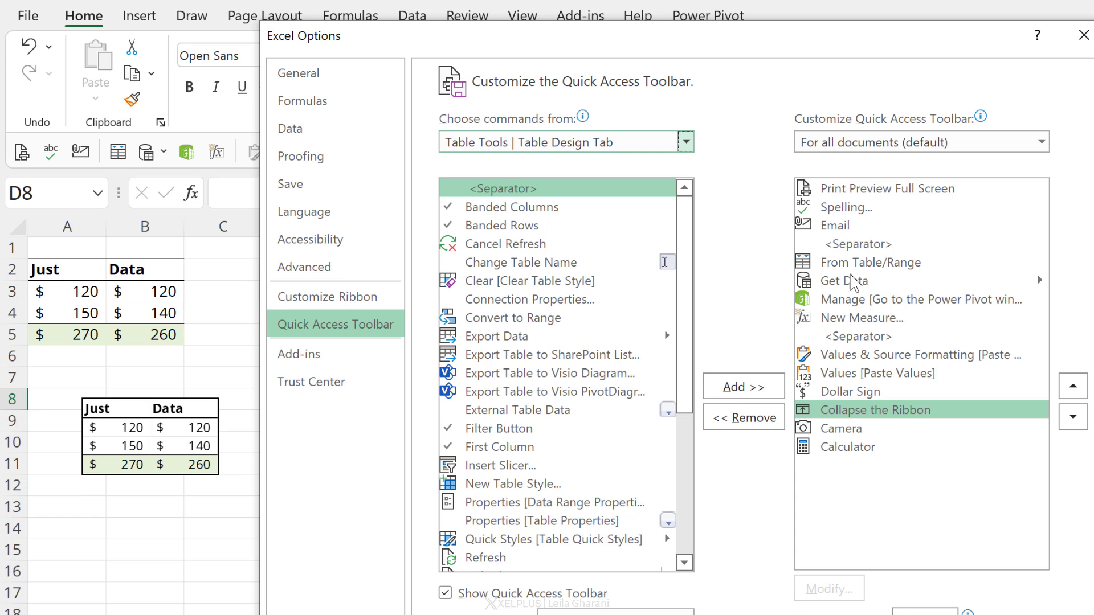
{"action": "left_click", "coordinate": [517, 194]}
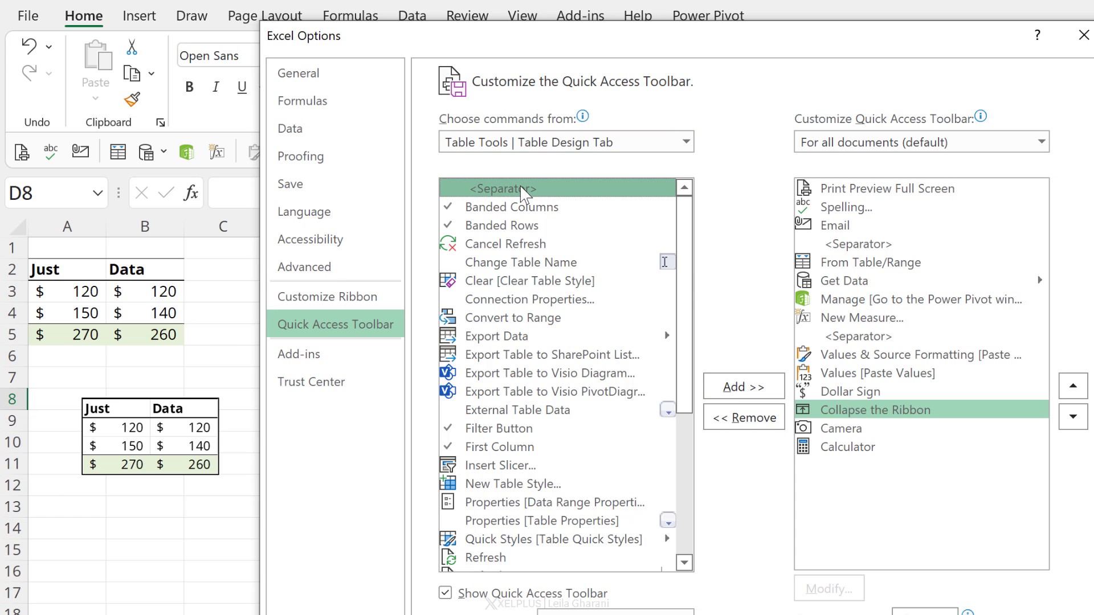
{"action": "left_click", "coordinate": [829, 392]}
{"action": "left_click", "coordinate": [839, 429]}
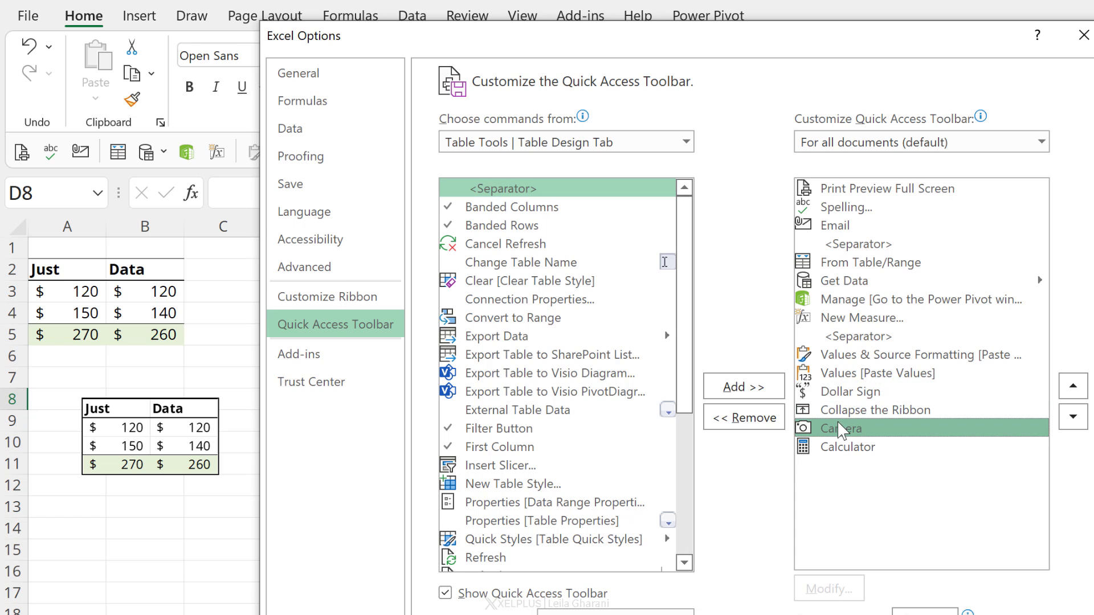
{"action": "left_click", "coordinate": [741, 387]}
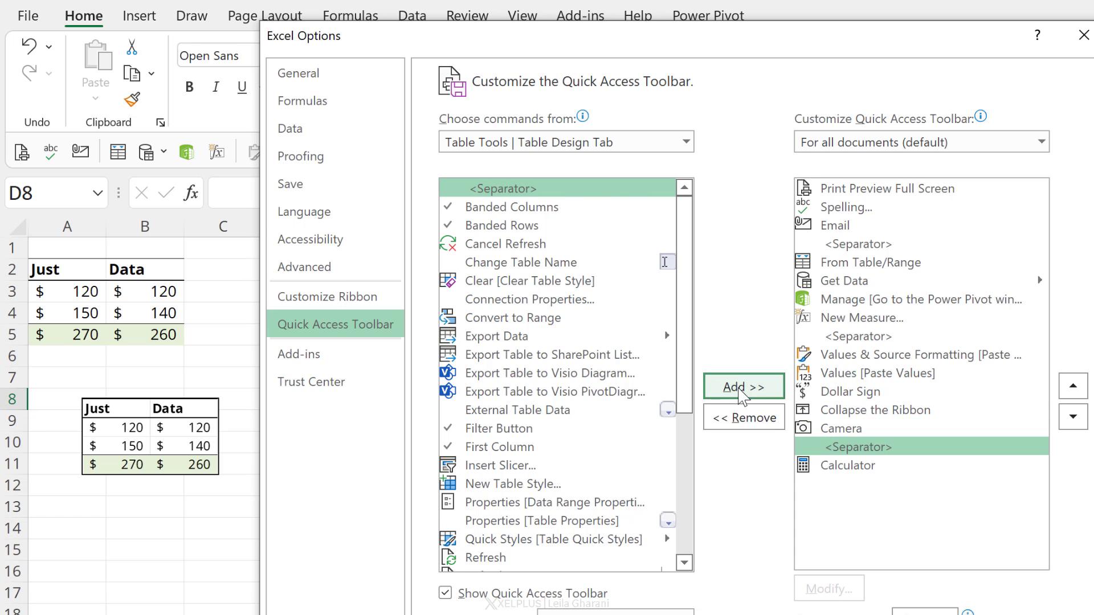
{"action": "left_click", "coordinate": [869, 448]}
{"action": "left_click", "coordinate": [1064, 385]}
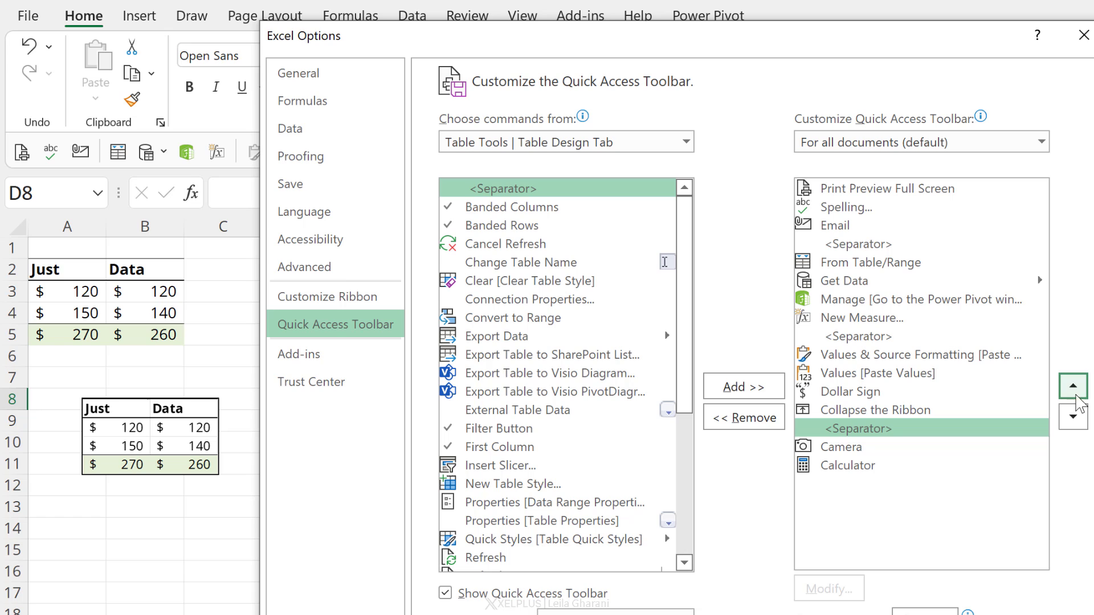
{"action": "left_click", "coordinate": [1066, 386]}
{"action": "left_click", "coordinate": [1077, 417]}
{"action": "left_click", "coordinate": [1080, 418]}
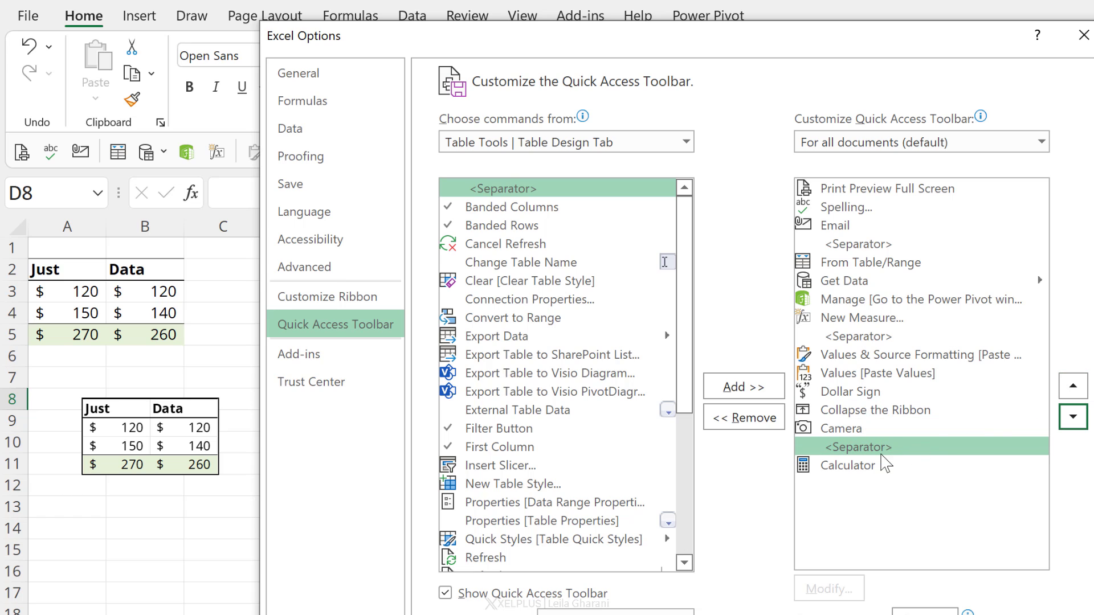
{"action": "left_click", "coordinate": [741, 418]}
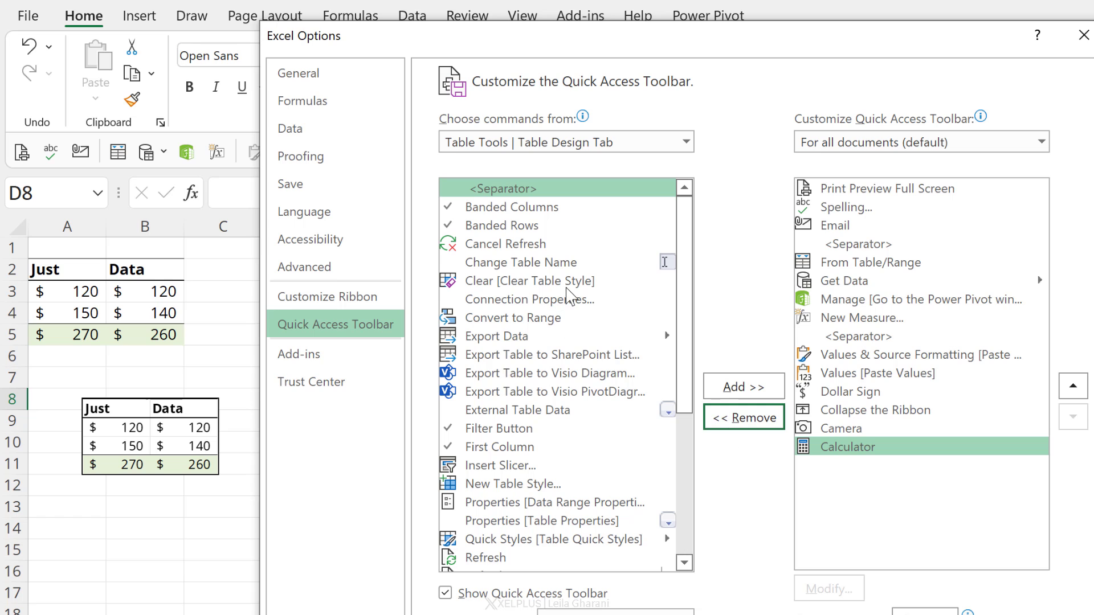
Step: Set Choose commands from to Macros, which lists only a separator
{"action": "left_click", "coordinate": [685, 142]}
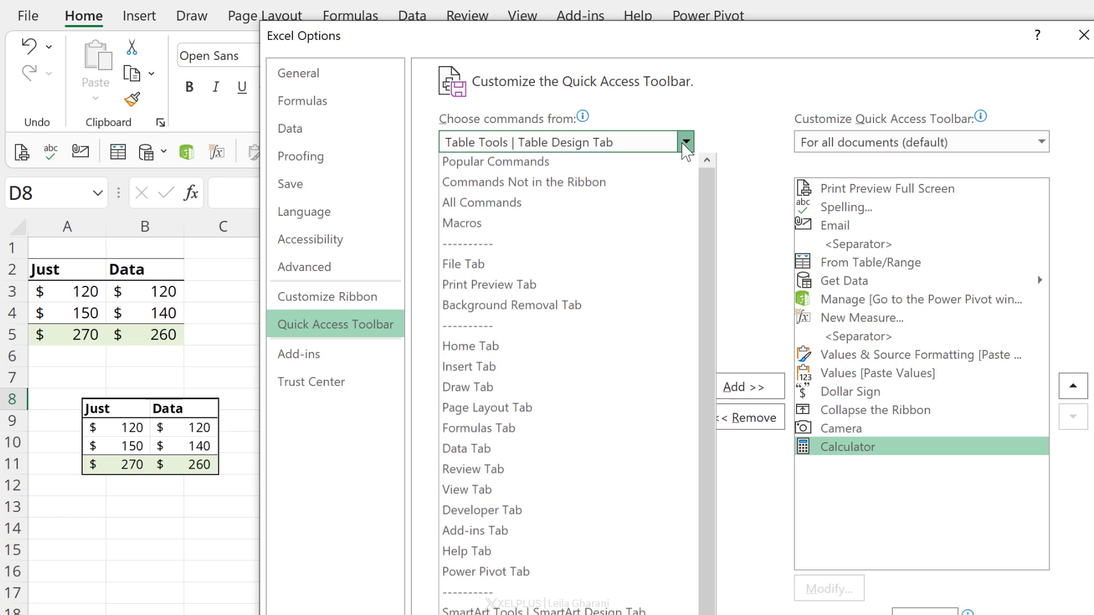
{"action": "left_click", "coordinate": [487, 227]}
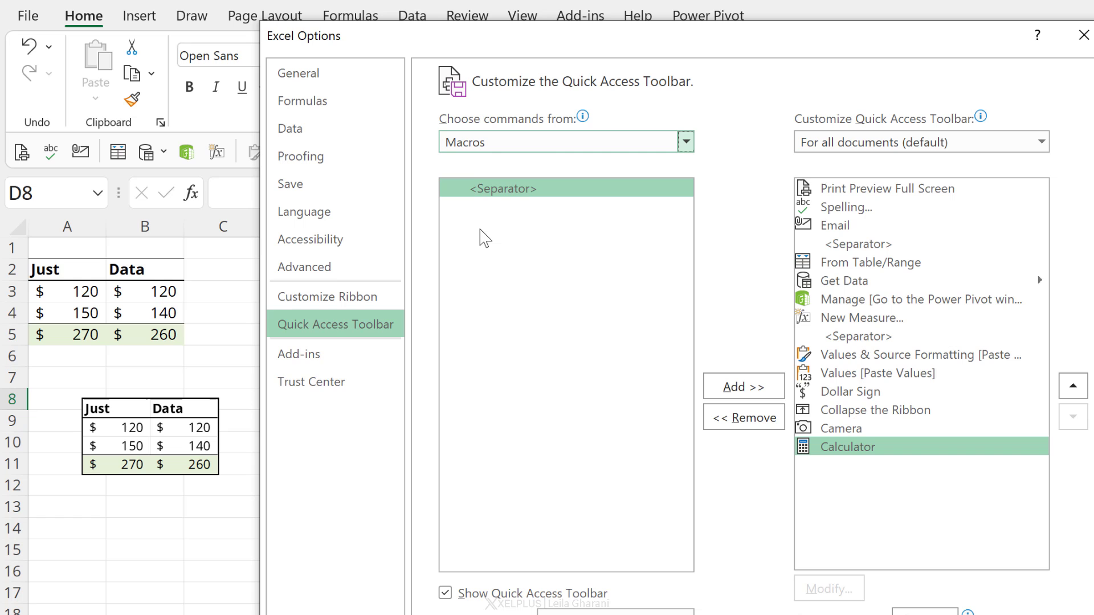